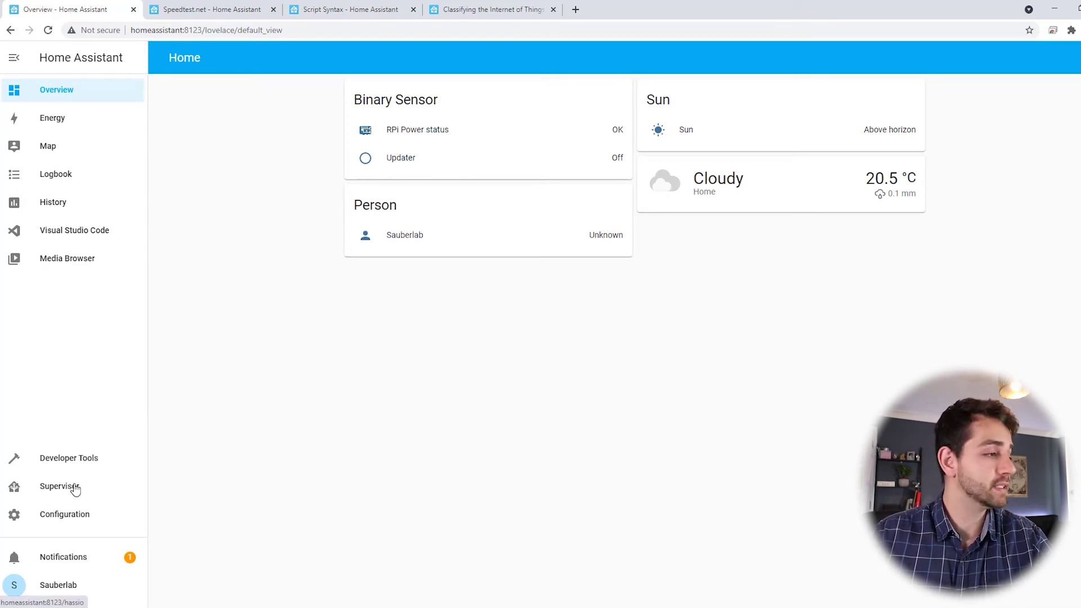
Open the Supervisor dashboard to see the installed add-ons
left_click(54, 490)
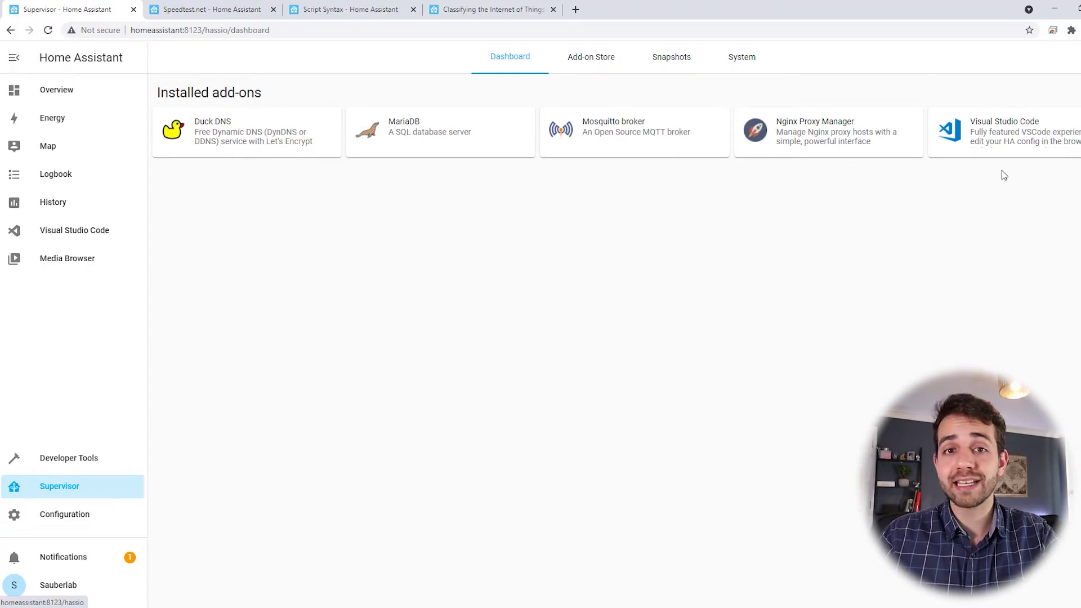
Launch the Visual Studio Code add-on and open configuration.yaml from the Explorer
left_click(56, 235)
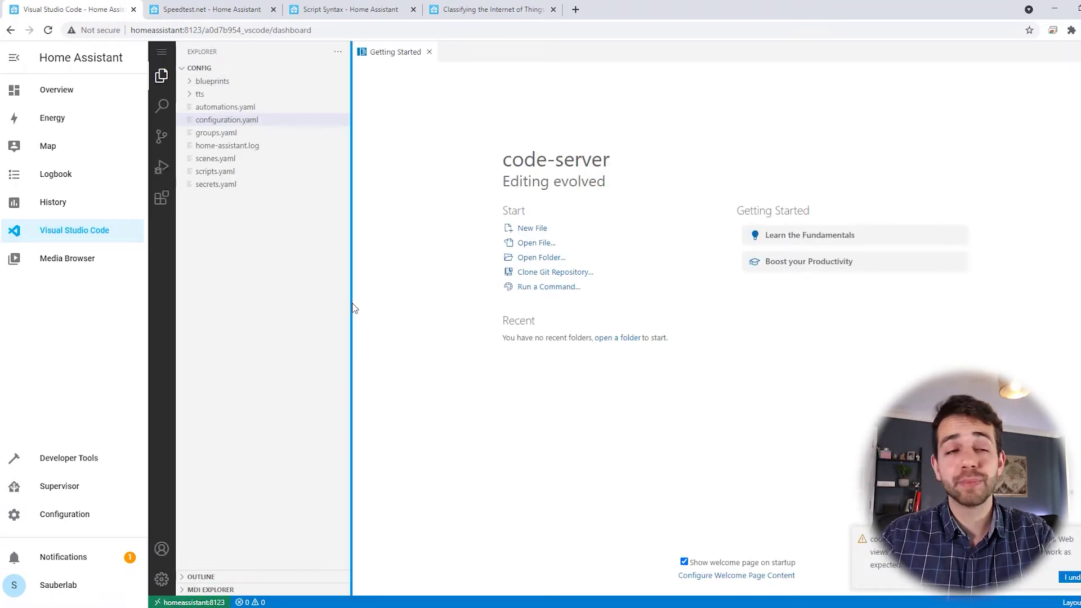
left_click(207, 107)
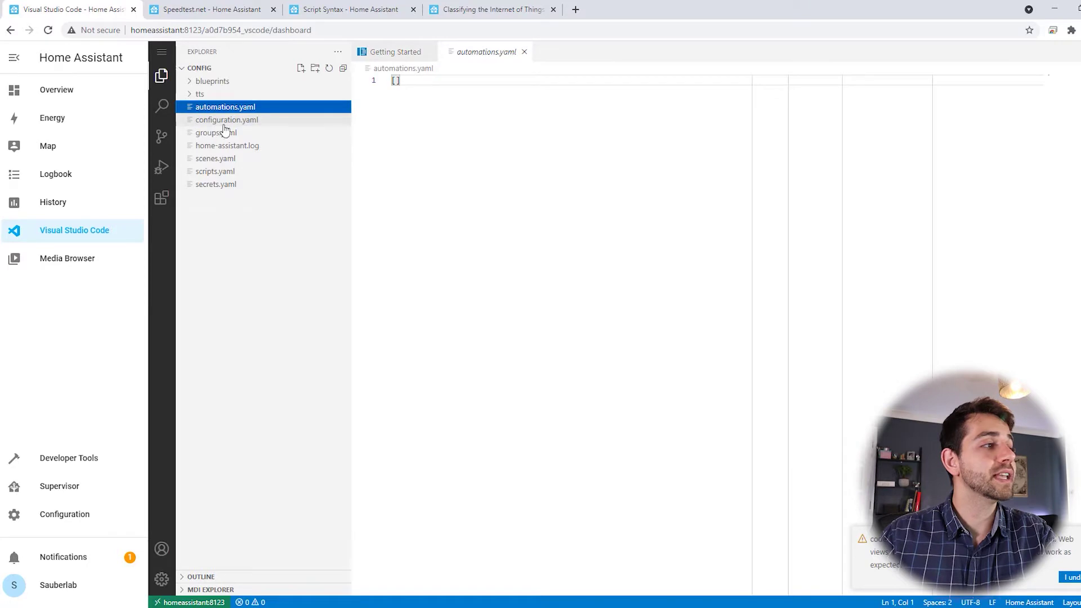
left_click(225, 120)
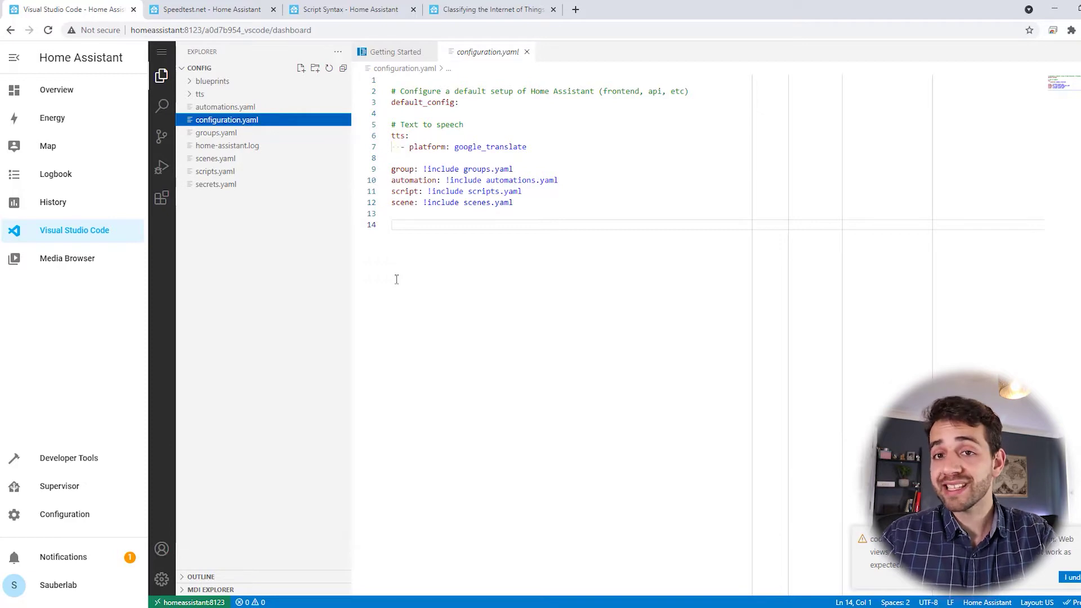
Read the 'Classifying the Internet of Things' classifiers table, highlighting the Assumed State entry
left_click(184, 8)
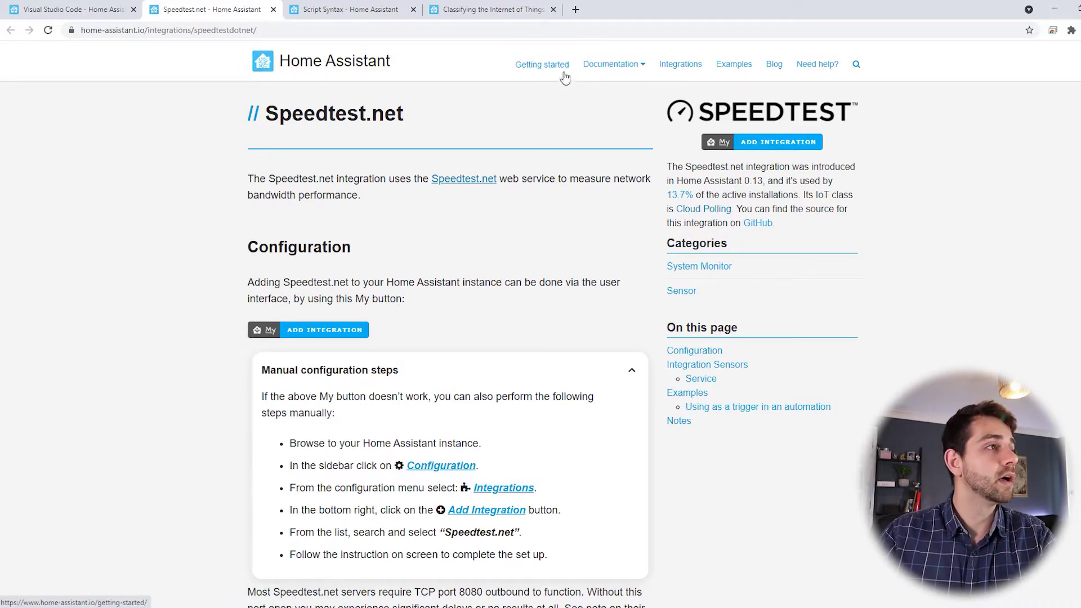
left_click(492, 10)
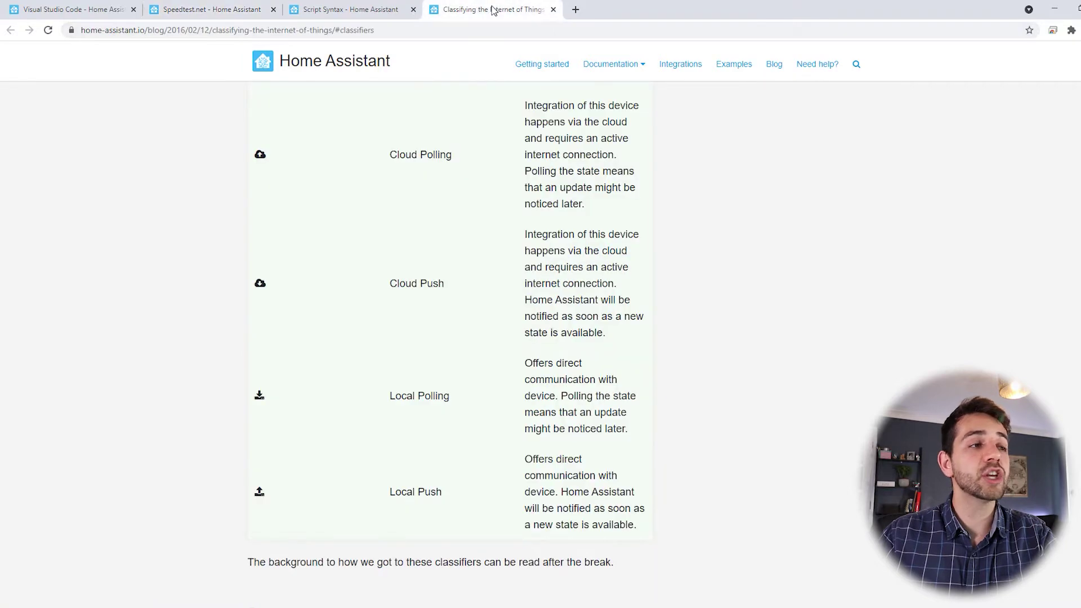
scroll(351, 163, "up", 2)
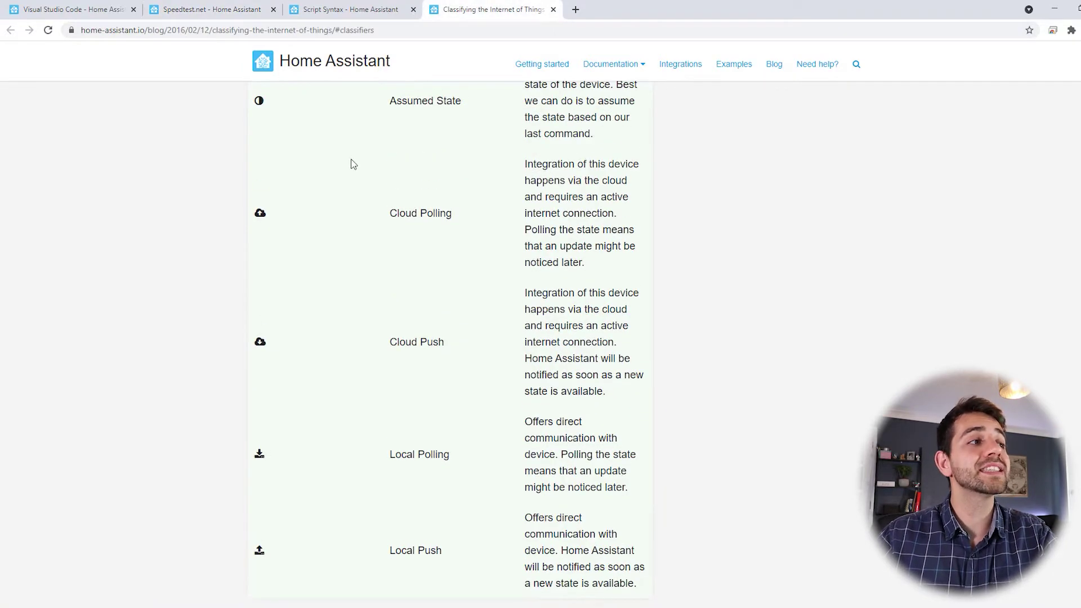
left_click_drag(396, 160, 427, 193)
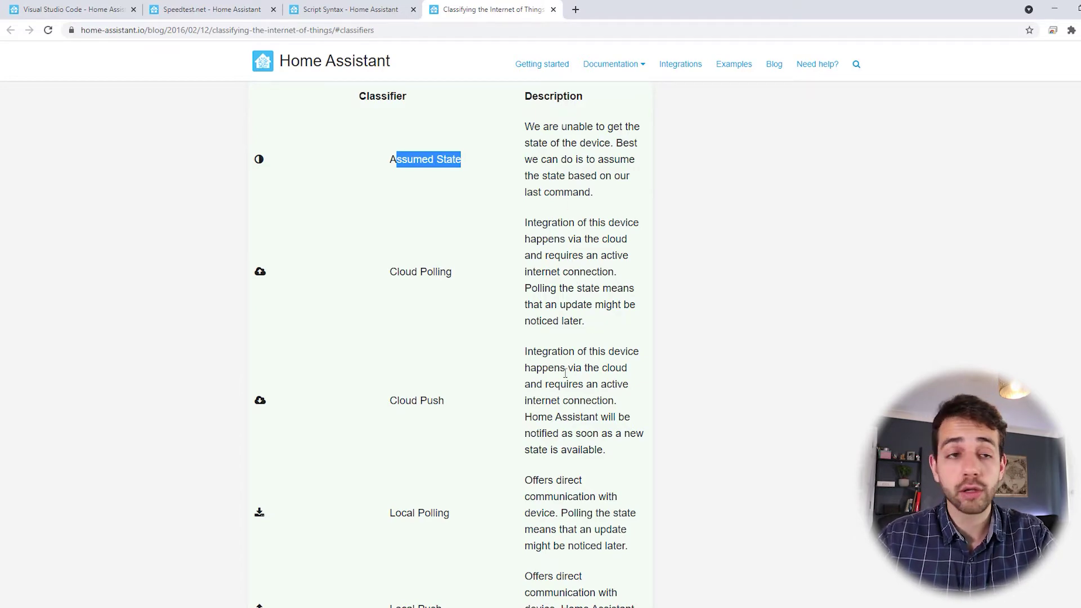
scroll(565, 373, "down", 5)
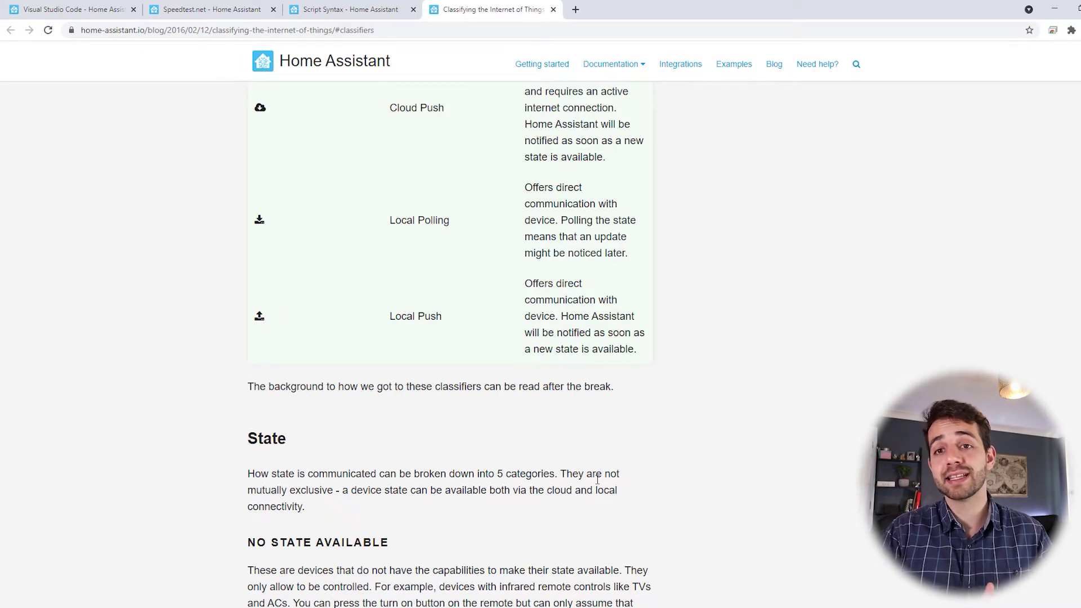
scroll(369, 372, "up", 3)
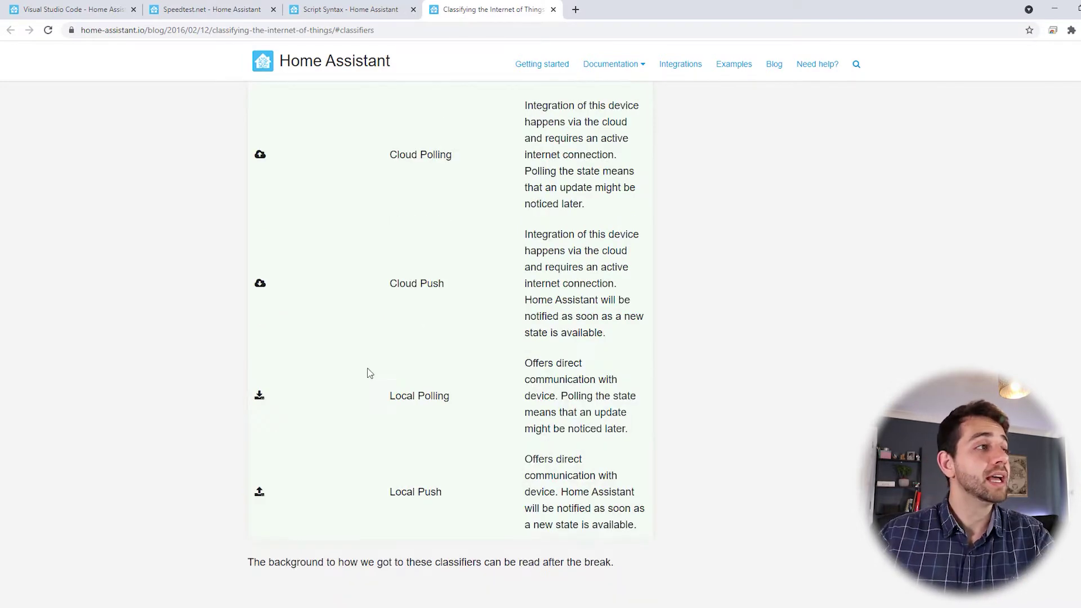
Back on the Speedtest.net page, highlight each manual configuration step in turn
left_click(234, 4)
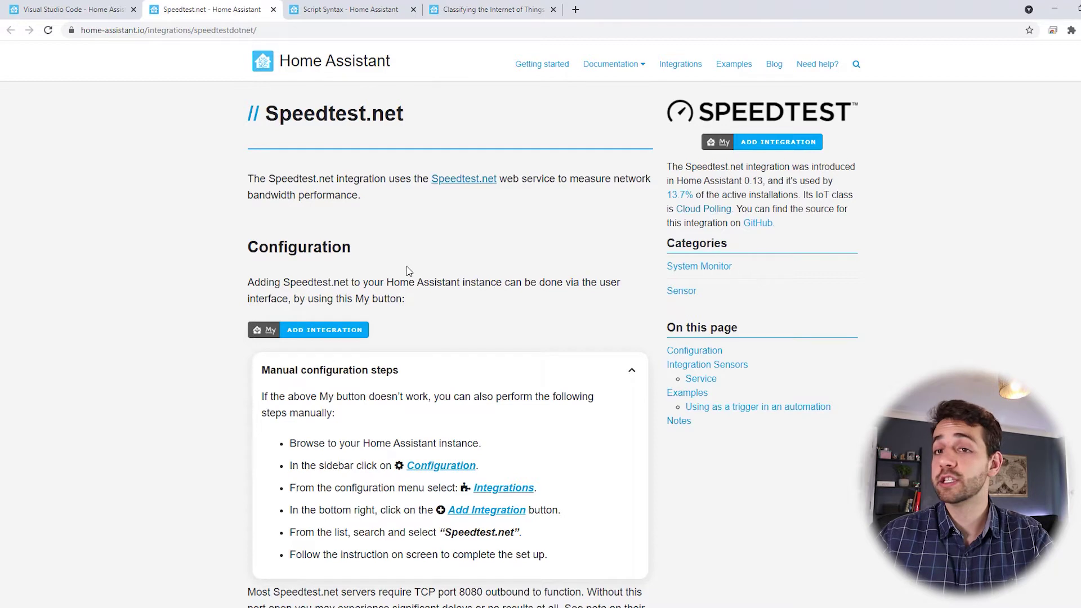
scroll(409, 270, "down", 1)
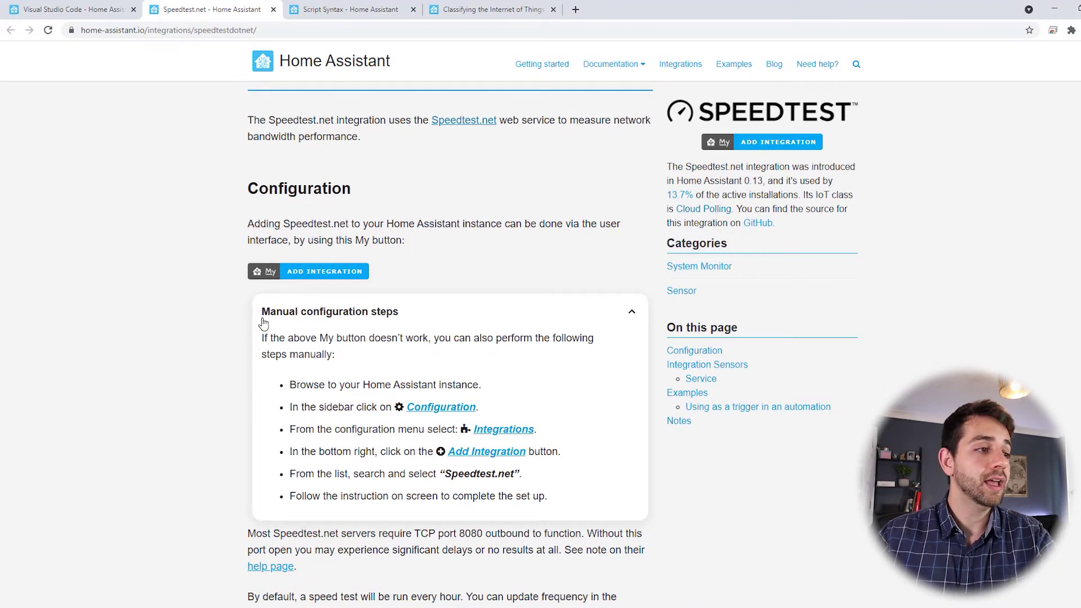
left_click_drag(261, 313, 391, 329)
left_click_drag(299, 406, 504, 417)
left_click(503, 417)
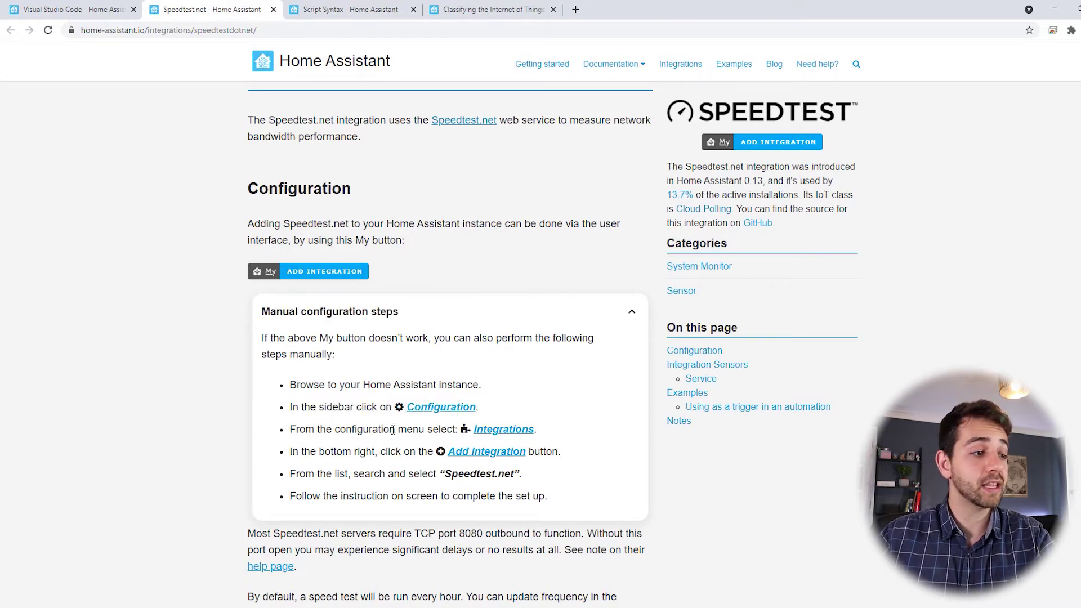
left_click_drag(335, 429, 619, 457)
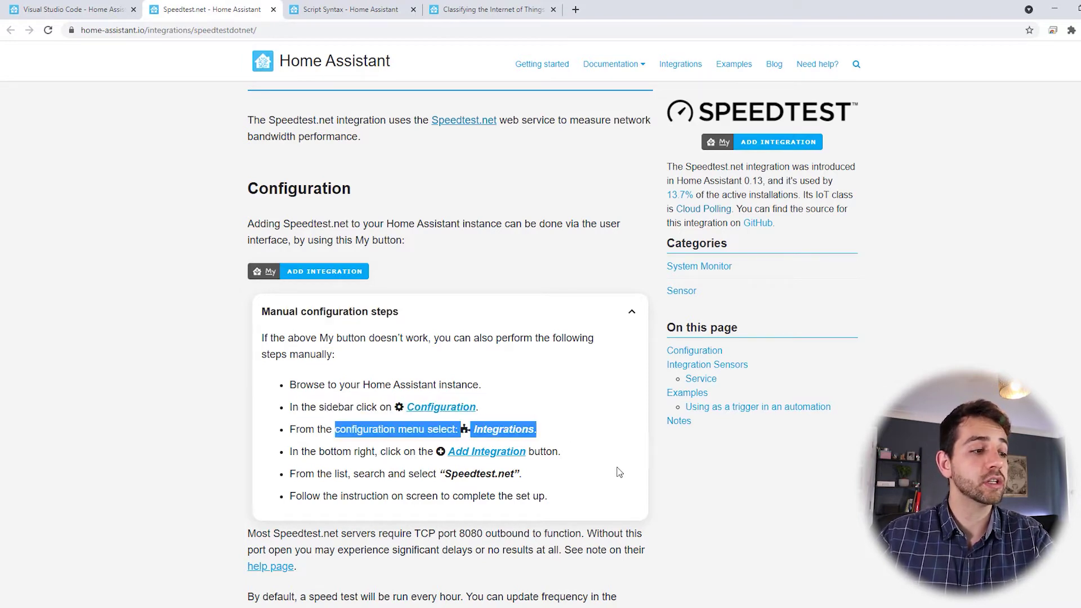
left_click_drag(437, 473, 579, 489)
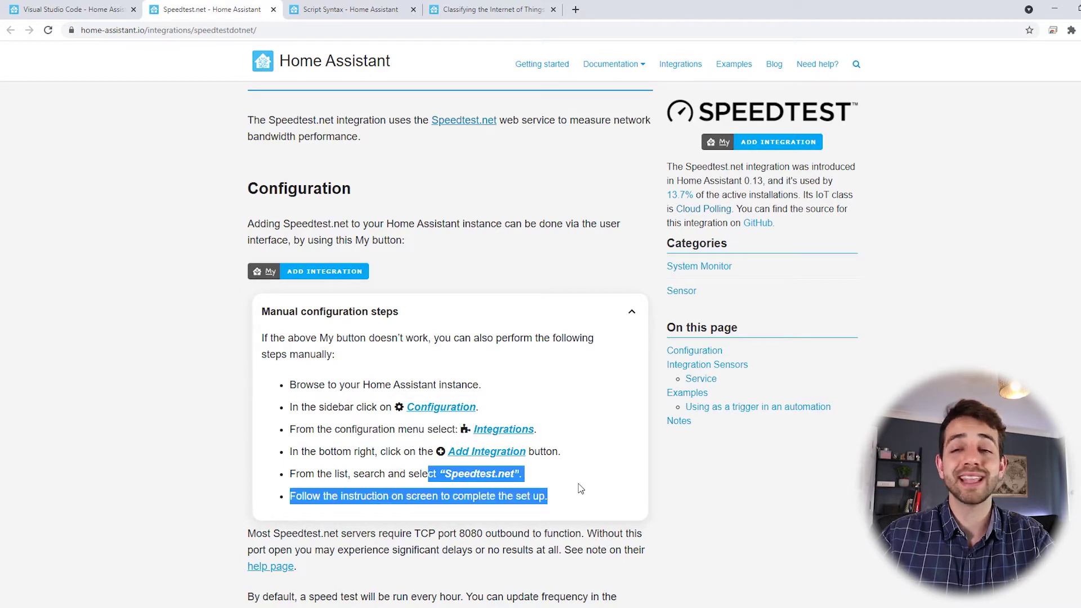
left_click(581, 489)
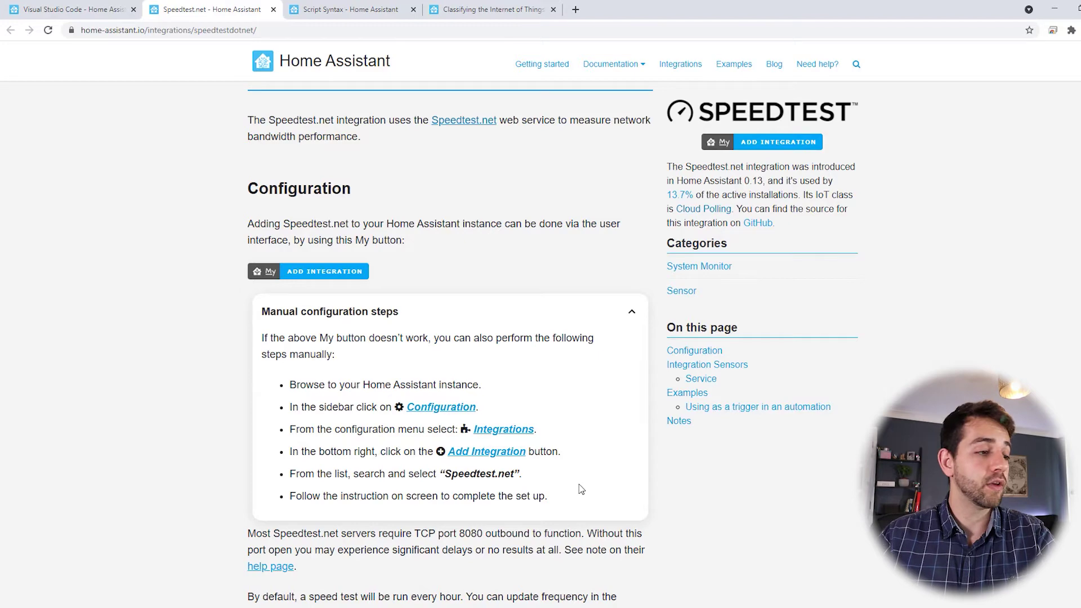
Highlight the Integration Sensors heading and the Ping, Download and Upload descriptions
scroll(580, 488, "down", 7)
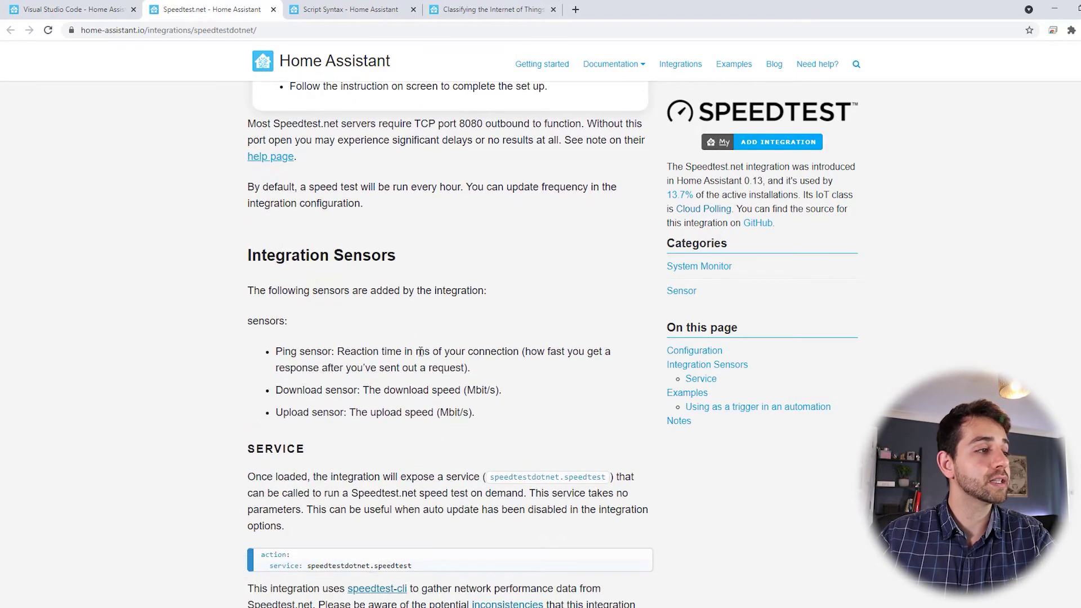
left_click_drag(261, 255, 403, 260)
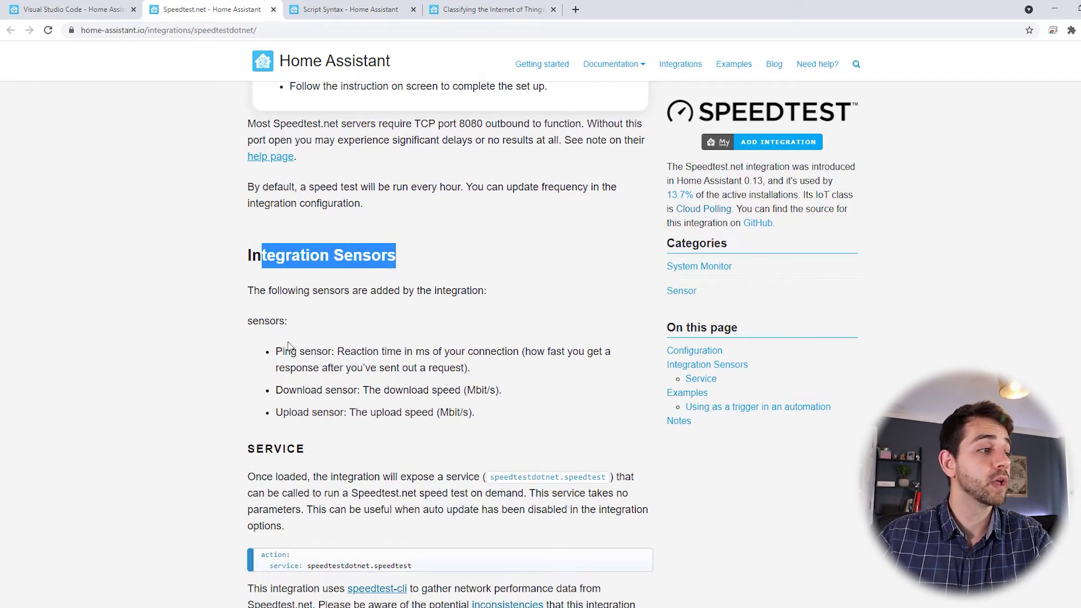
left_click_drag(283, 352, 474, 369)
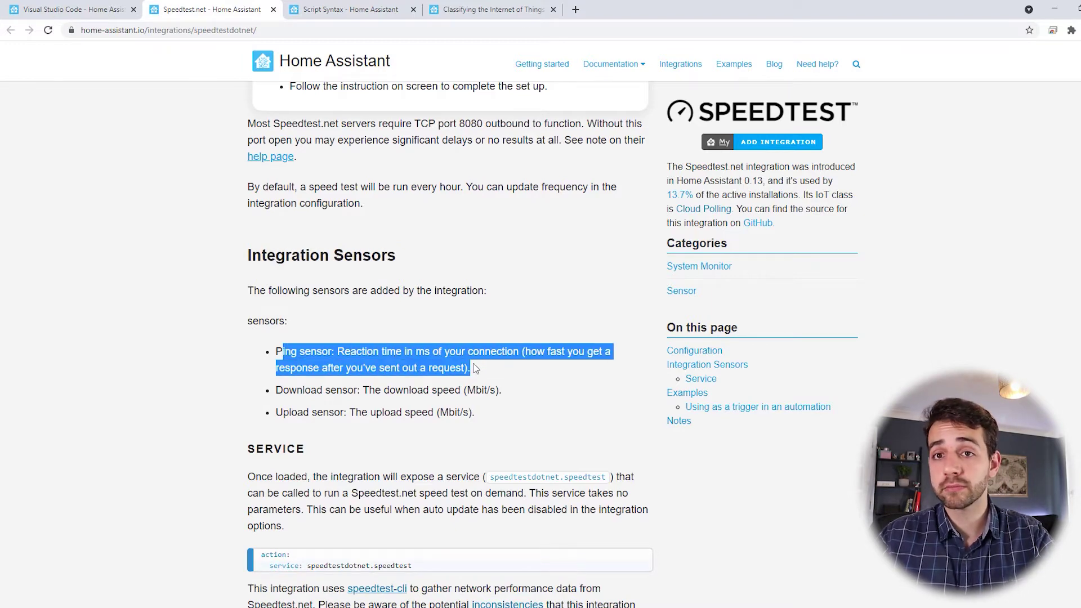
left_click_drag(296, 390, 357, 423)
left_click_drag(397, 351, 614, 381)
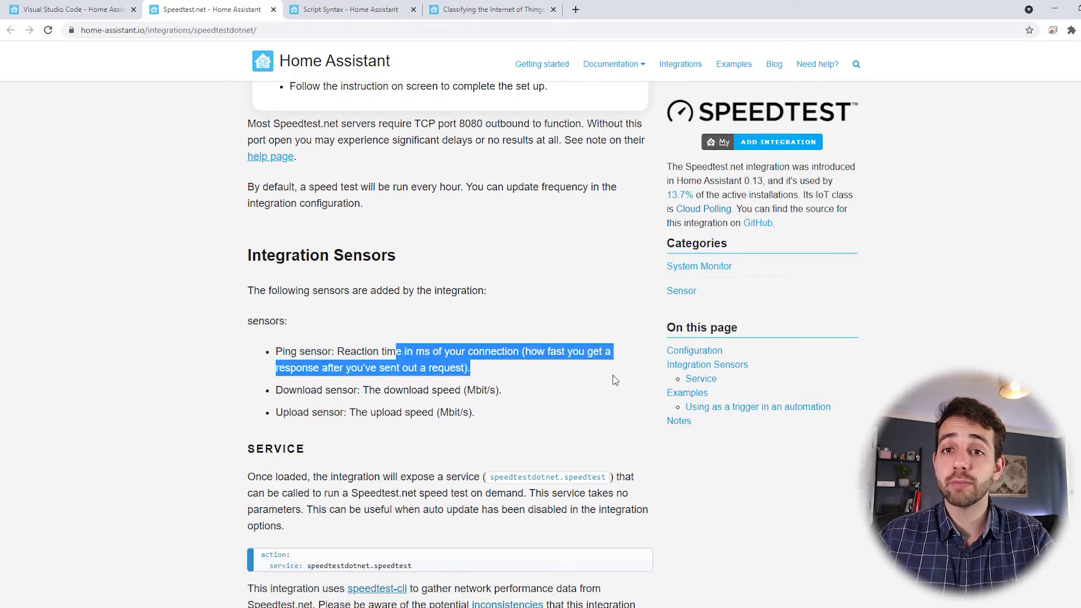
left_click_drag(376, 390, 498, 389)
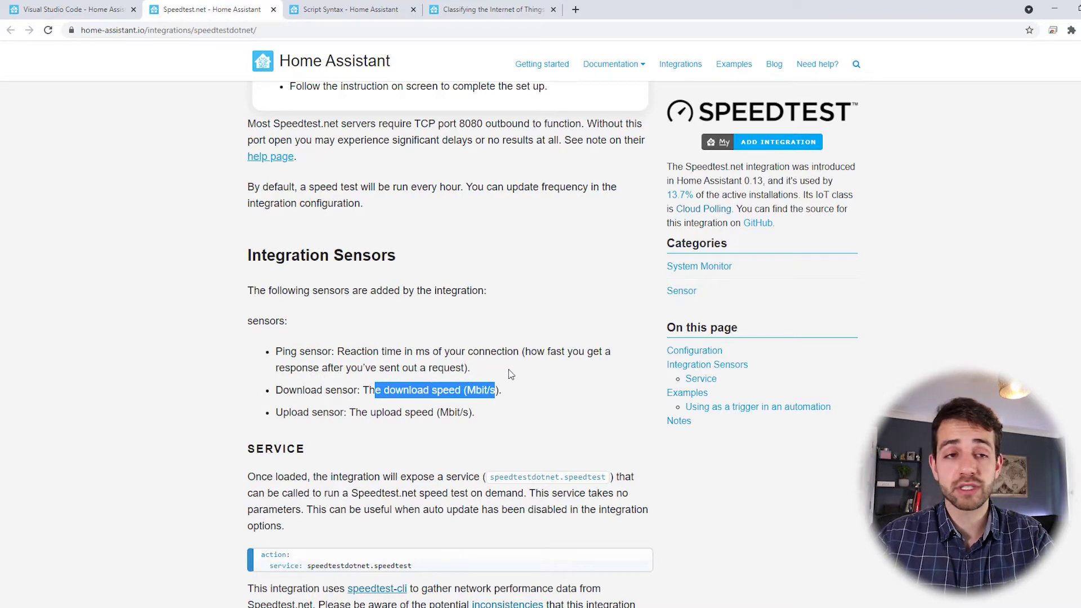
left_click_drag(348, 412, 499, 435)
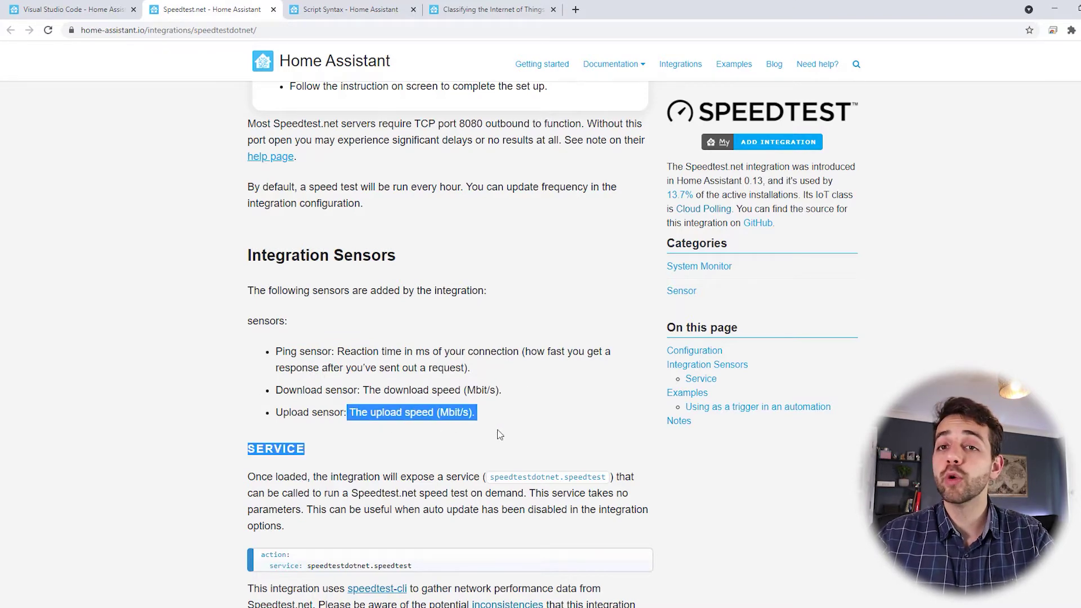
scroll(499, 434, "down", 1)
scroll(500, 403, "down", 3)
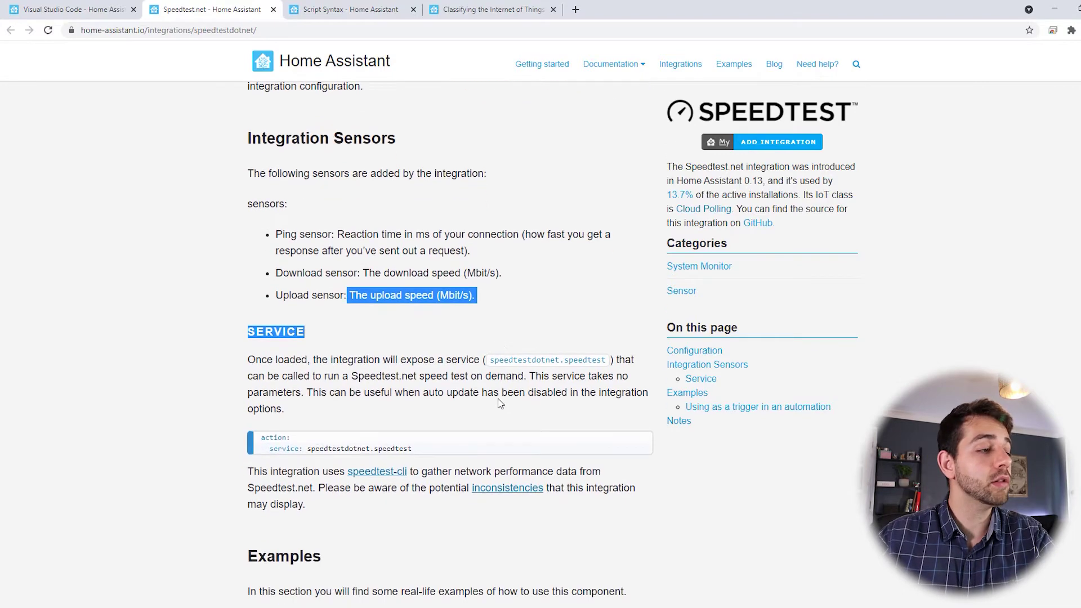
Scroll past the Service and Examples sections to the Speedtest.net Notes
left_click_drag(308, 331, 407, 329)
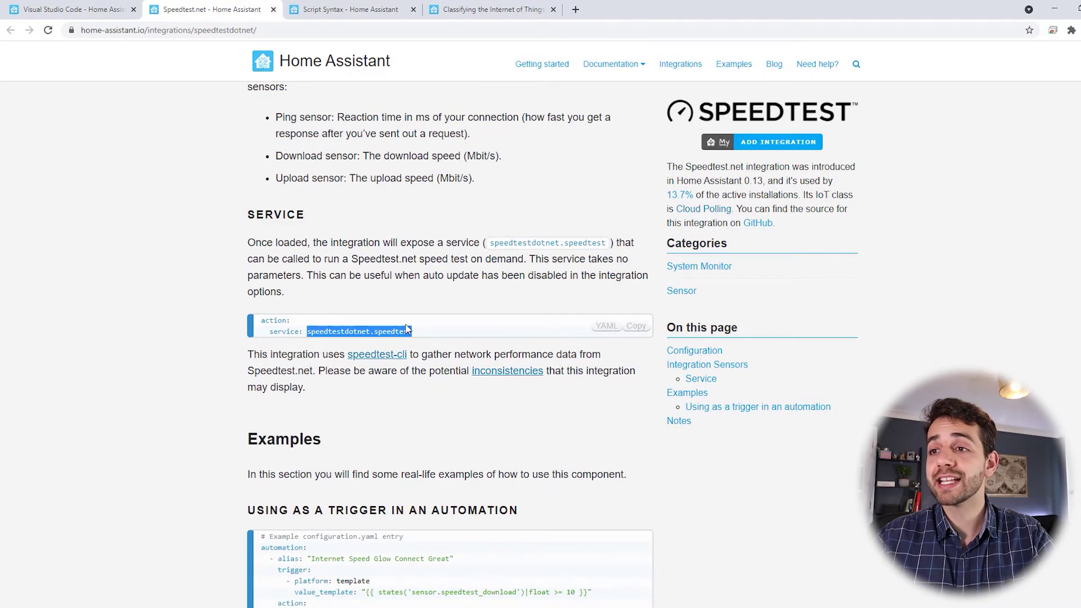
scroll(405, 330, "down", 4)
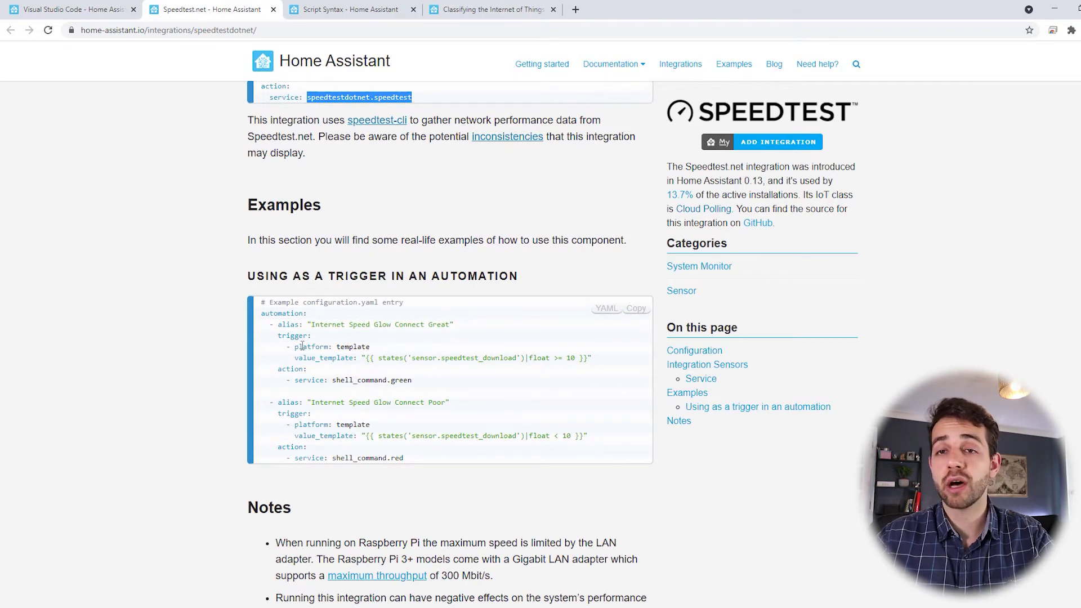
scroll(302, 345, "down", 1)
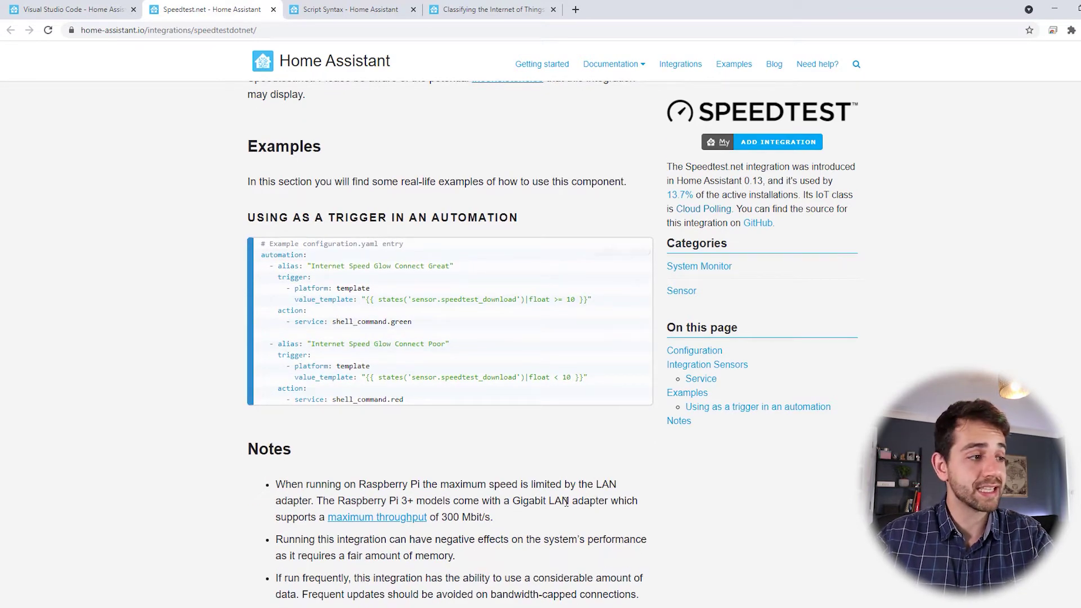
scroll(564, 501, "down", 4)
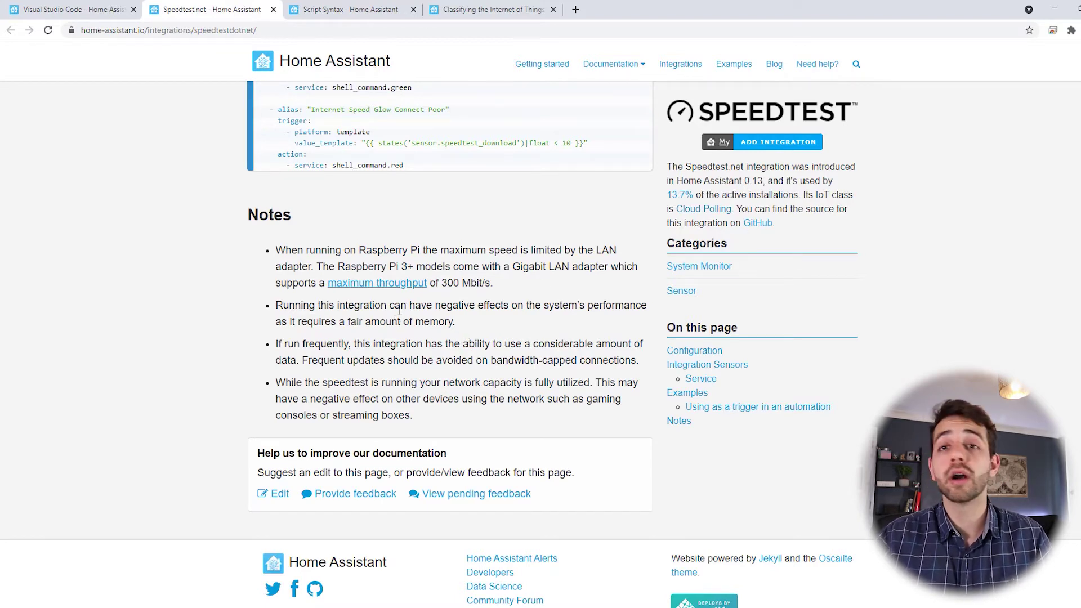
Highlight the note about data use, then place the cursor on empty line 14 of configuration.yaml
left_click_drag(327, 345, 637, 361)
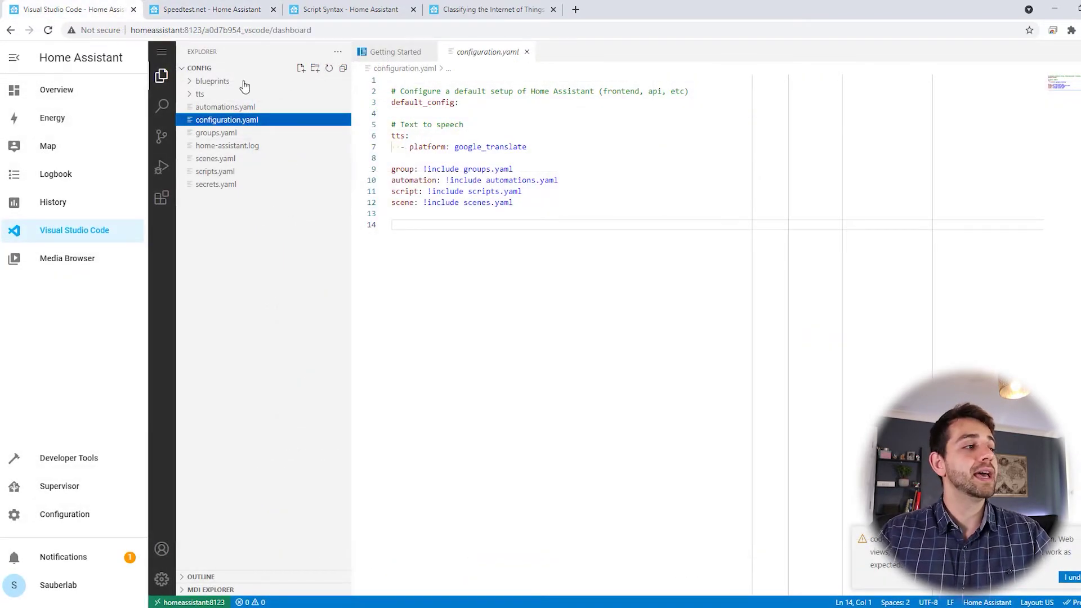
left_click(408, 227)
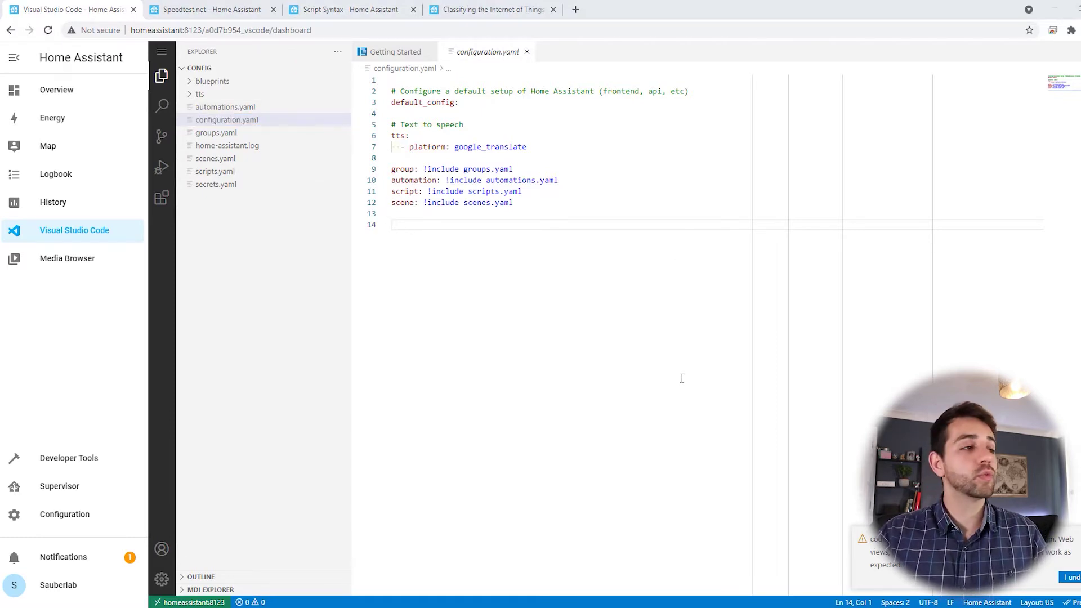
Add a speedtestdotnet: block with a 30-minute scan interval to configuration.yaml
left_click(437, 224)
type("speedtestdotnet")
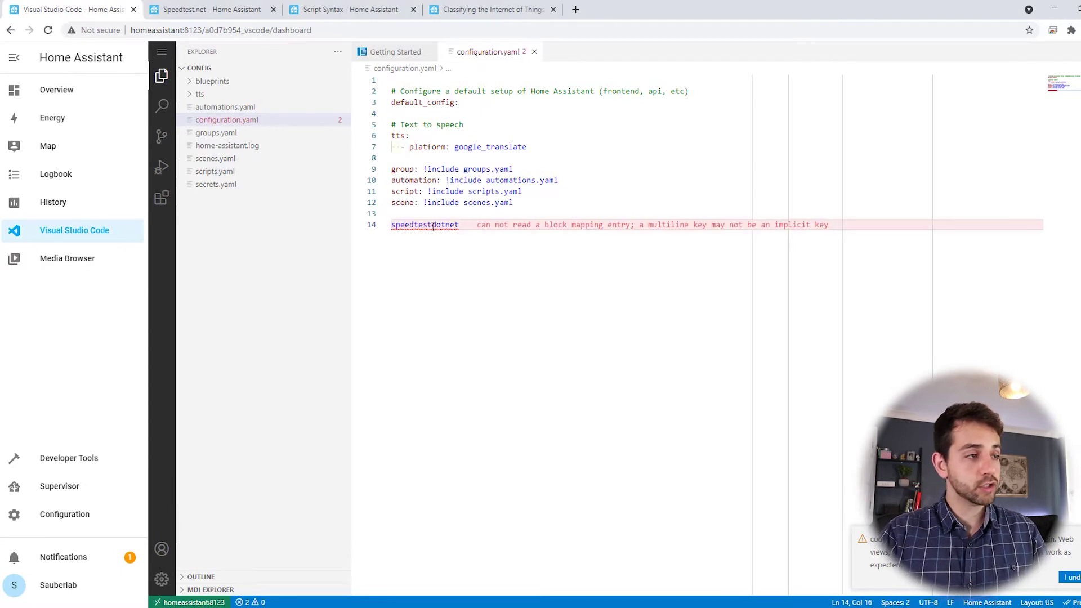
type(":")
key("Return")
key("Return")
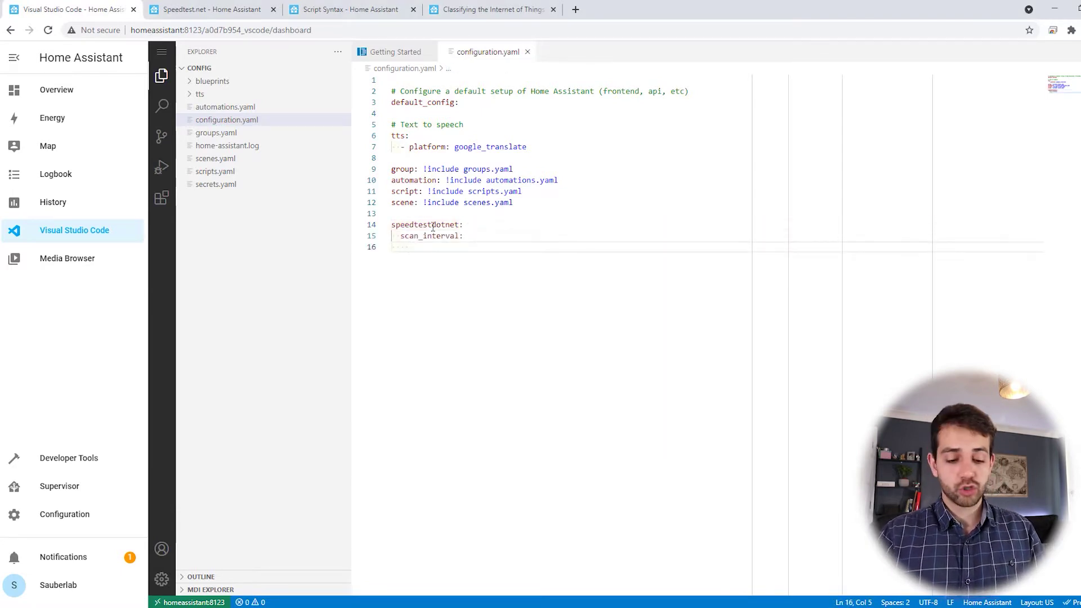
type("mintue")
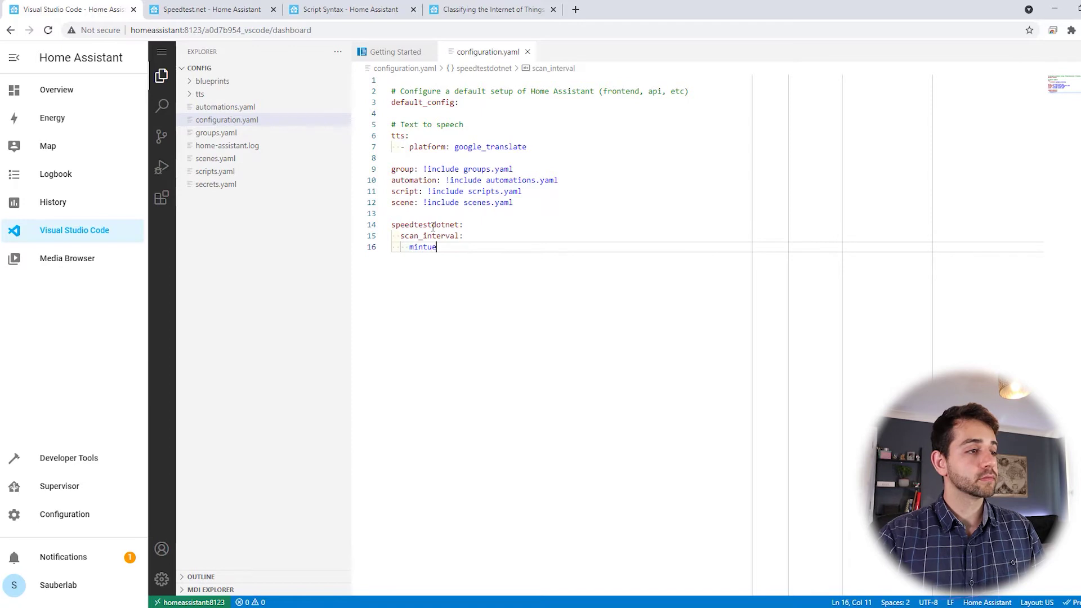
type("s: 30")
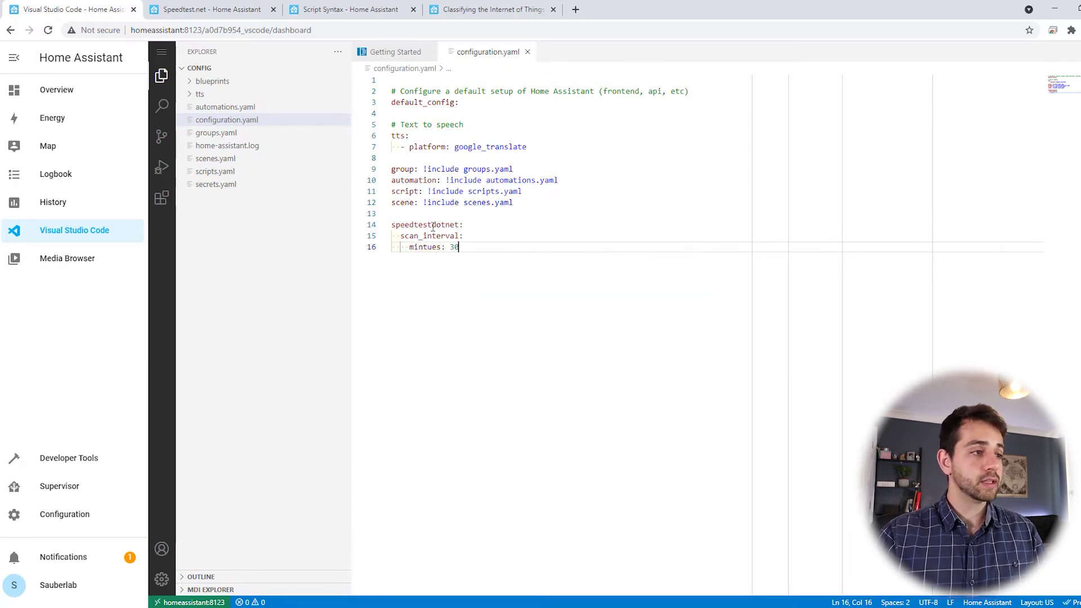
key("Return")
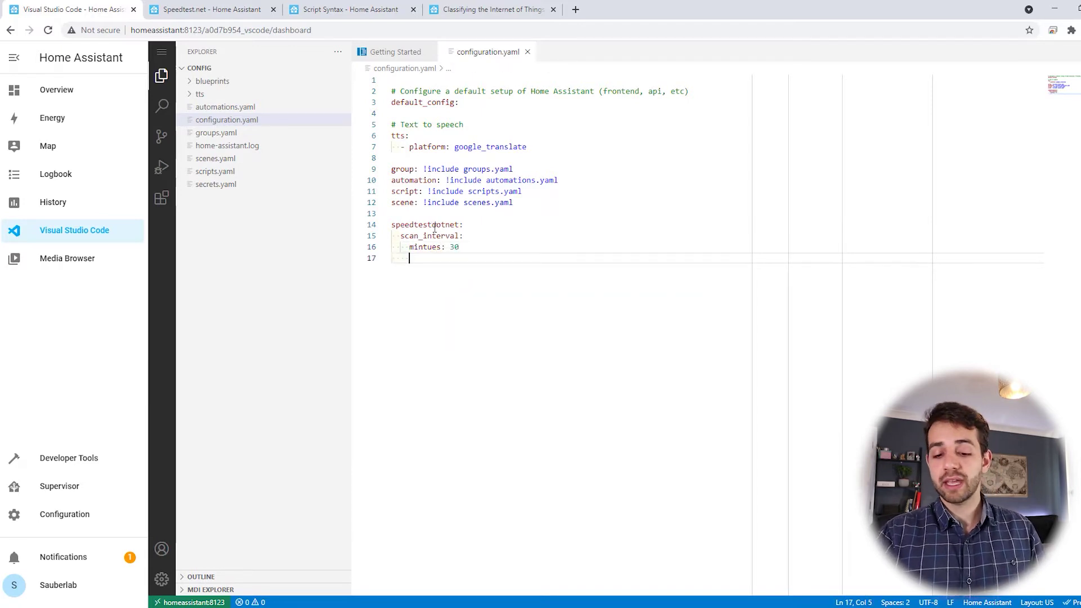
key("BackSpace")
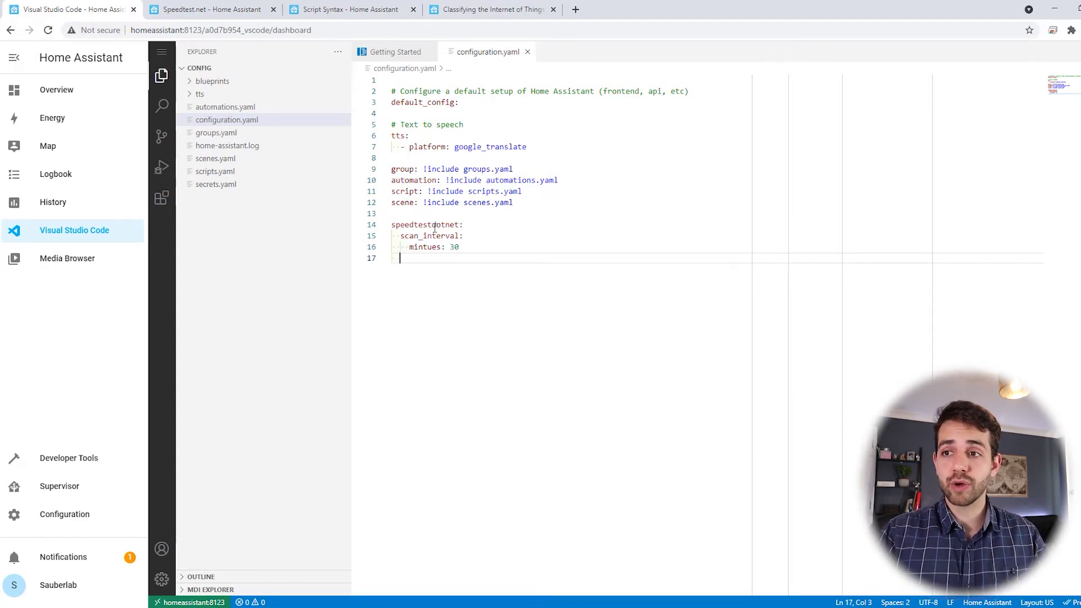
List monitored_conditions ping, download and upload, then close the file
type("monitored_conditions:")
key("Return")
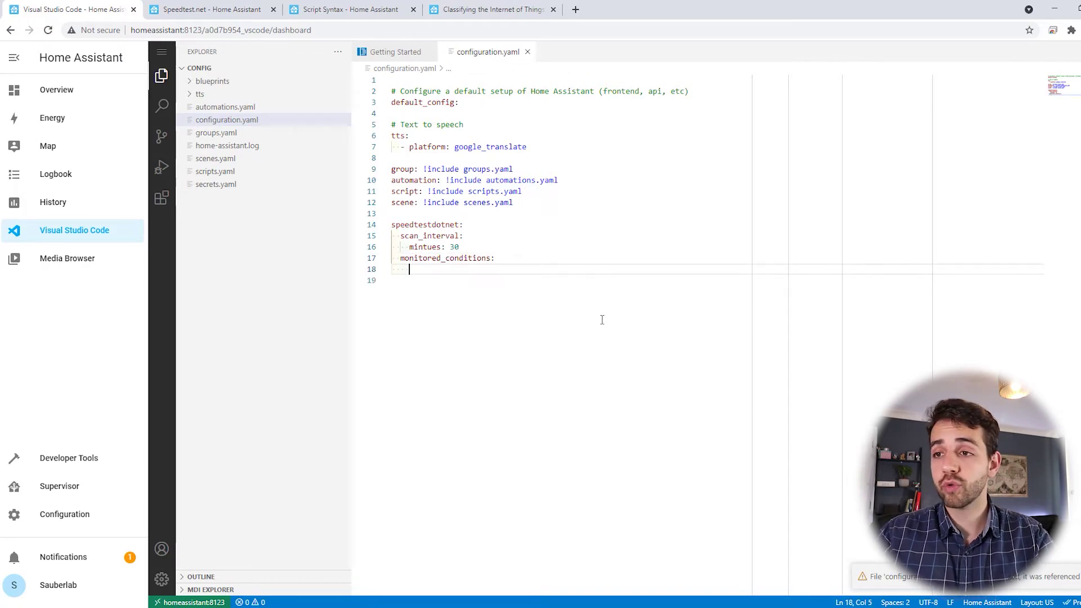
type("- ping")
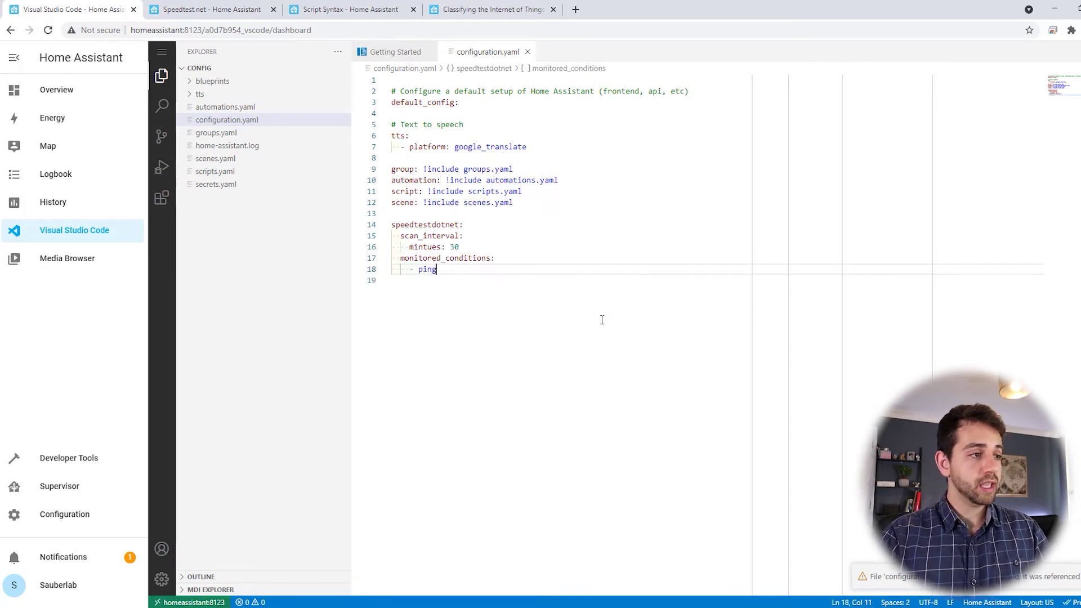
key("Return")
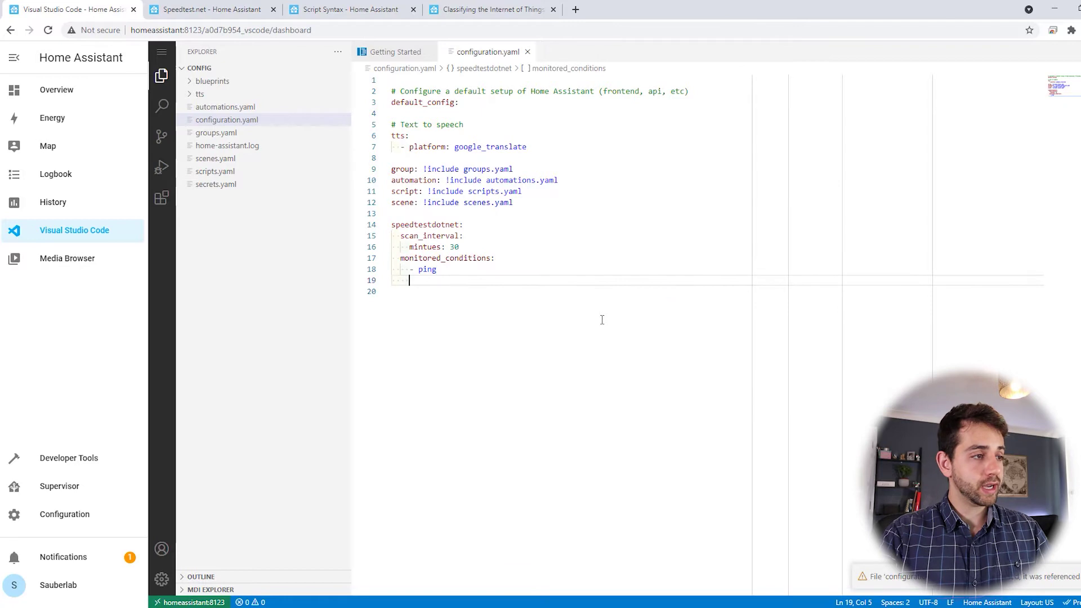
type("- downlaod")
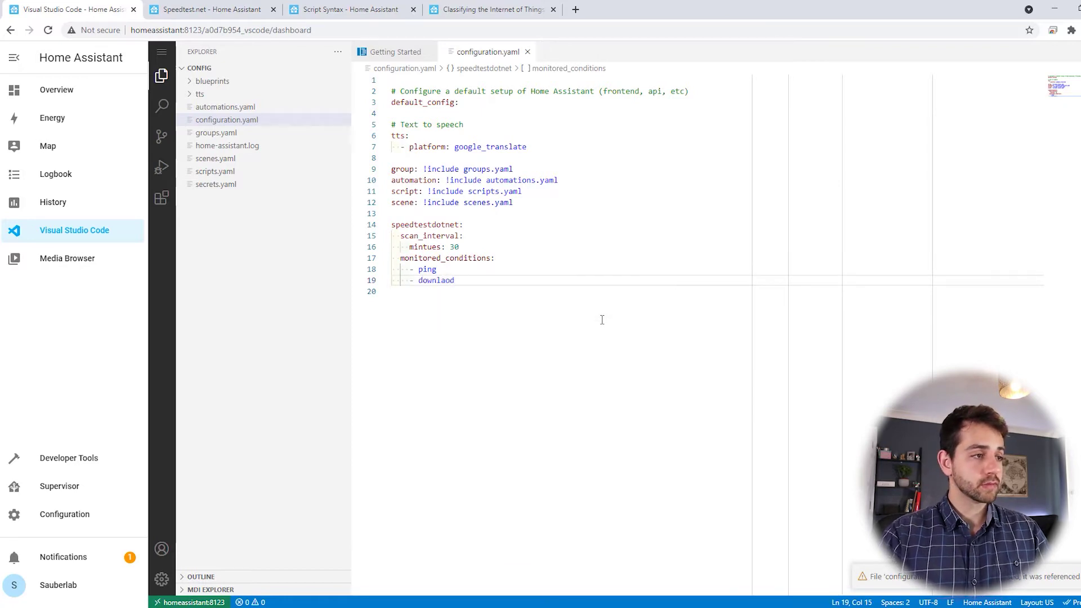
key("Return")
type("- ")
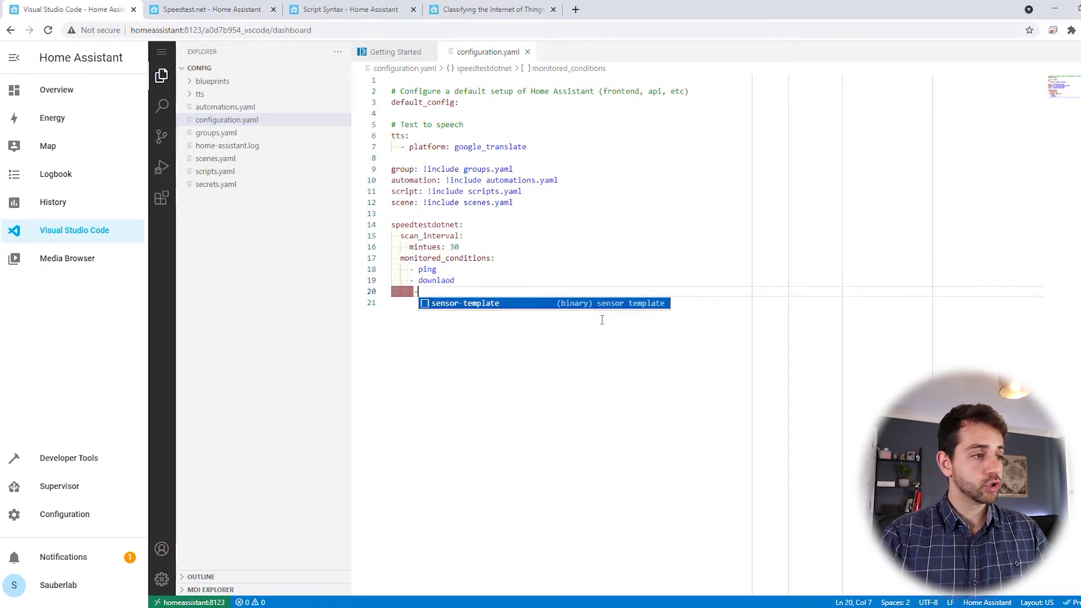
type("upload")
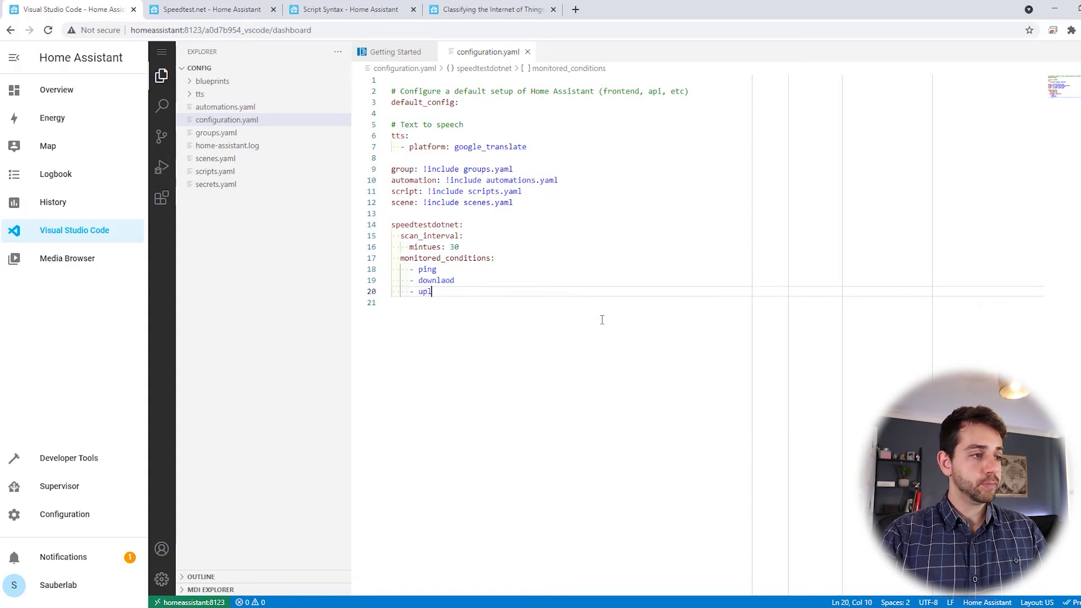
left_click(422, 269)
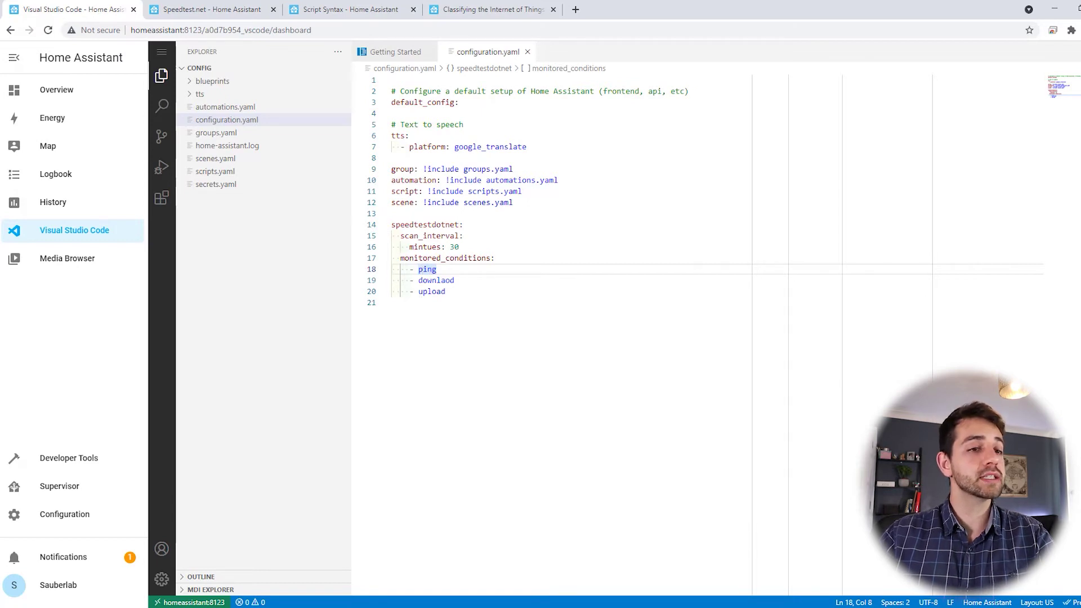
left_click(527, 52)
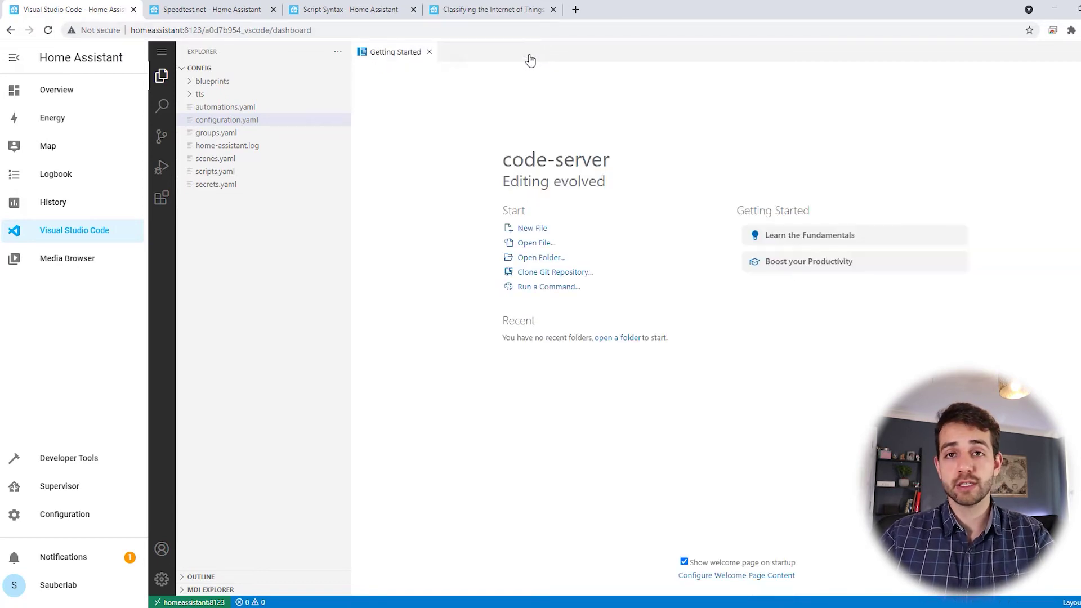
Run Check Configuration under Server Controls and confirm it reports 'Configuration valid!'
left_click(76, 514)
scroll(498, 412, "down", 9)
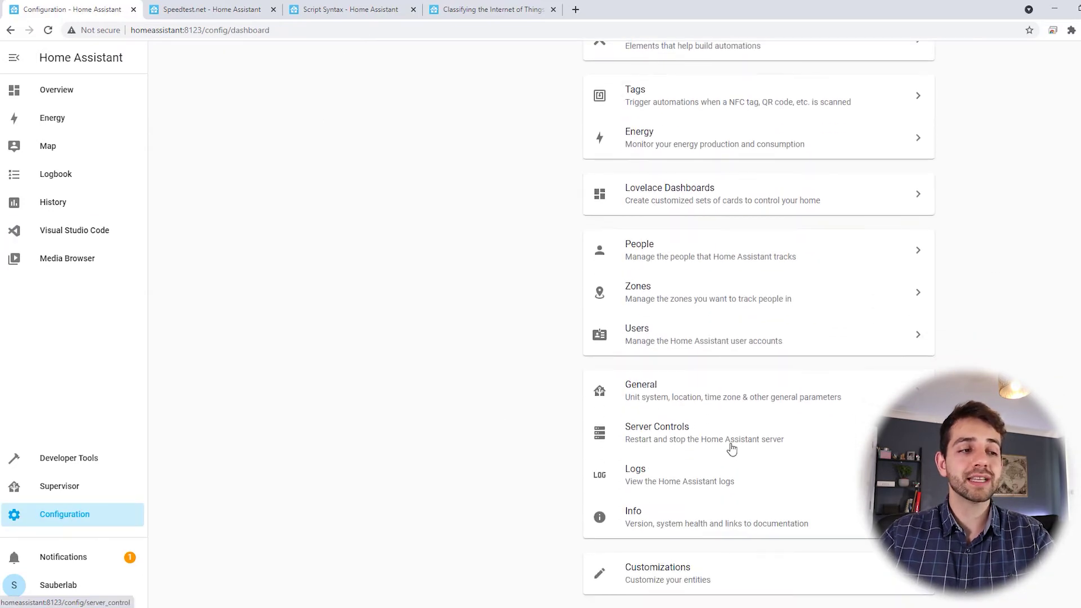
left_click(721, 441)
left_click(731, 243)
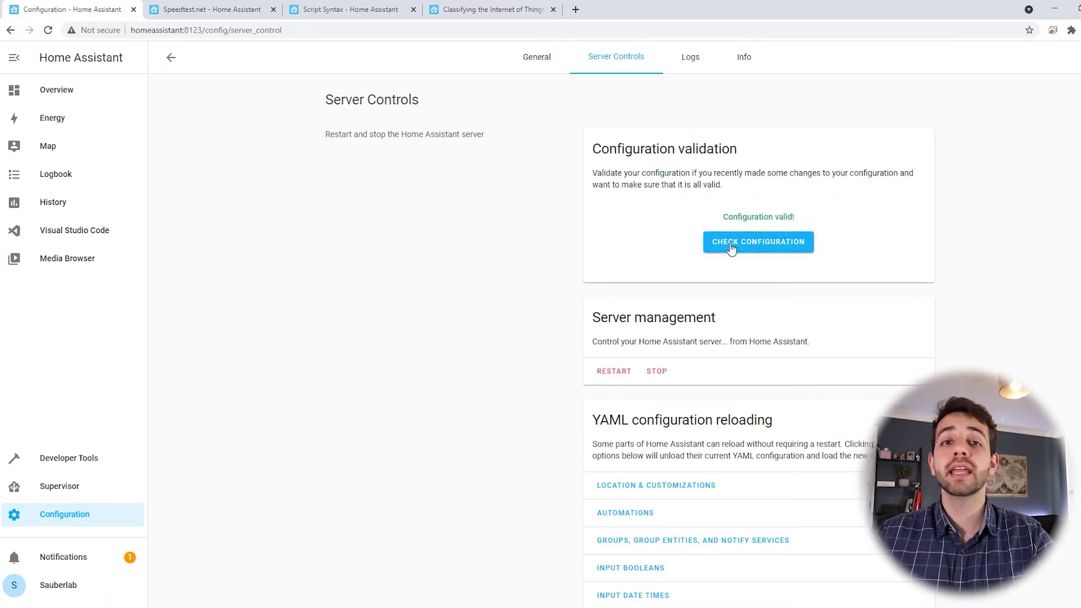
left_click_drag(710, 224, 815, 223)
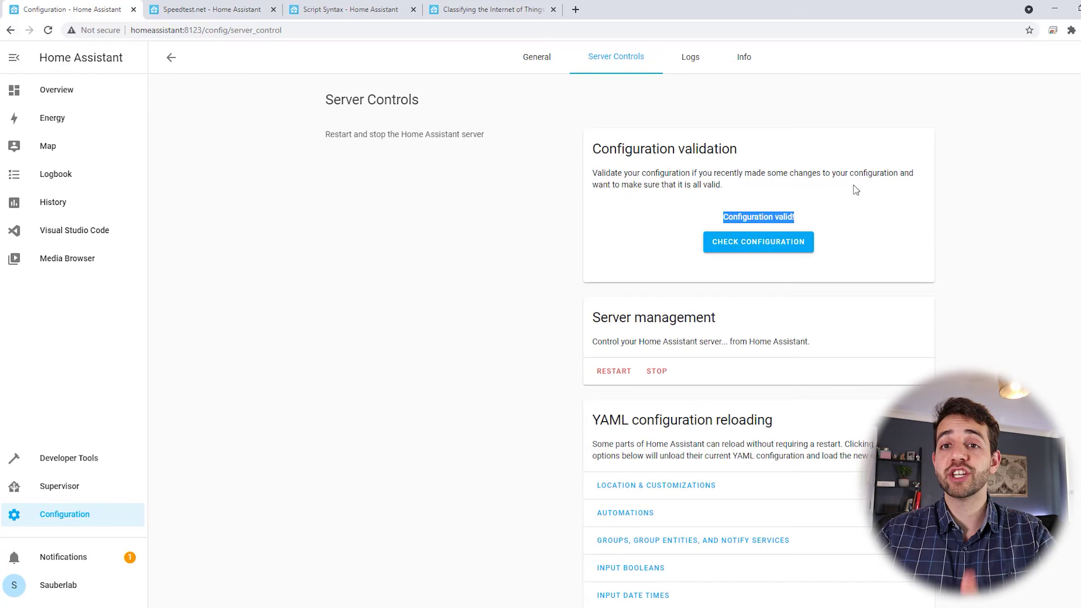
Restart Home Assistant with confirmation, then go to the Overview dashboard
left_click(618, 373)
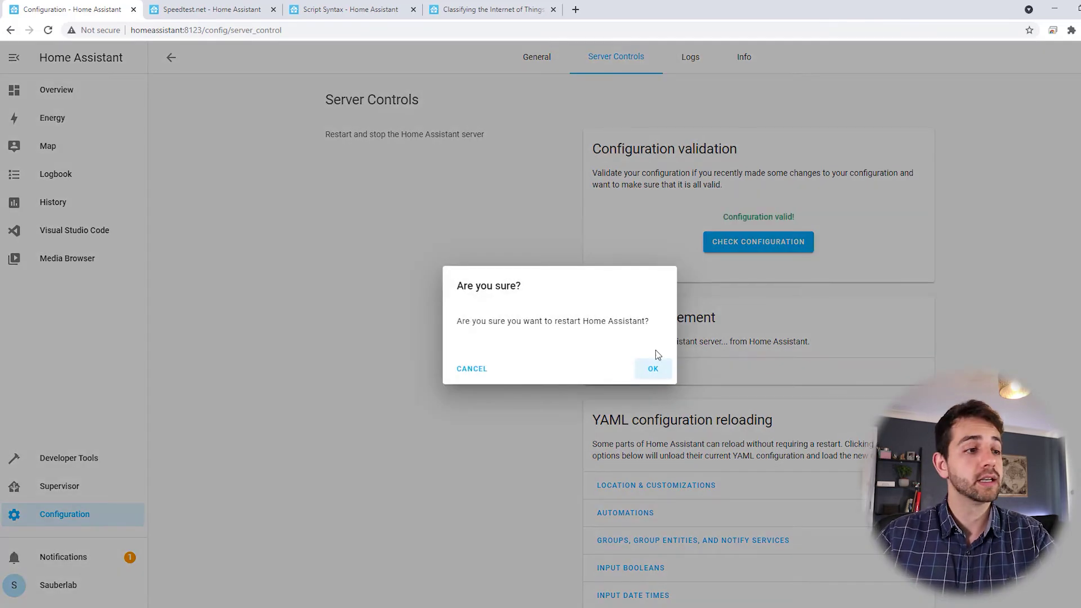
left_click(654, 369)
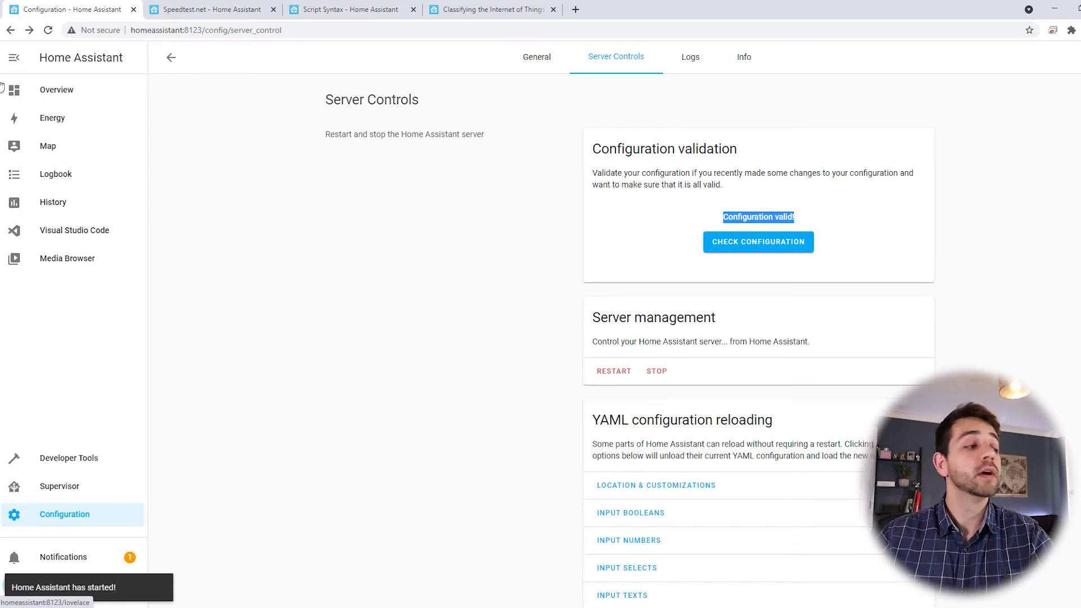
left_click(51, 90)
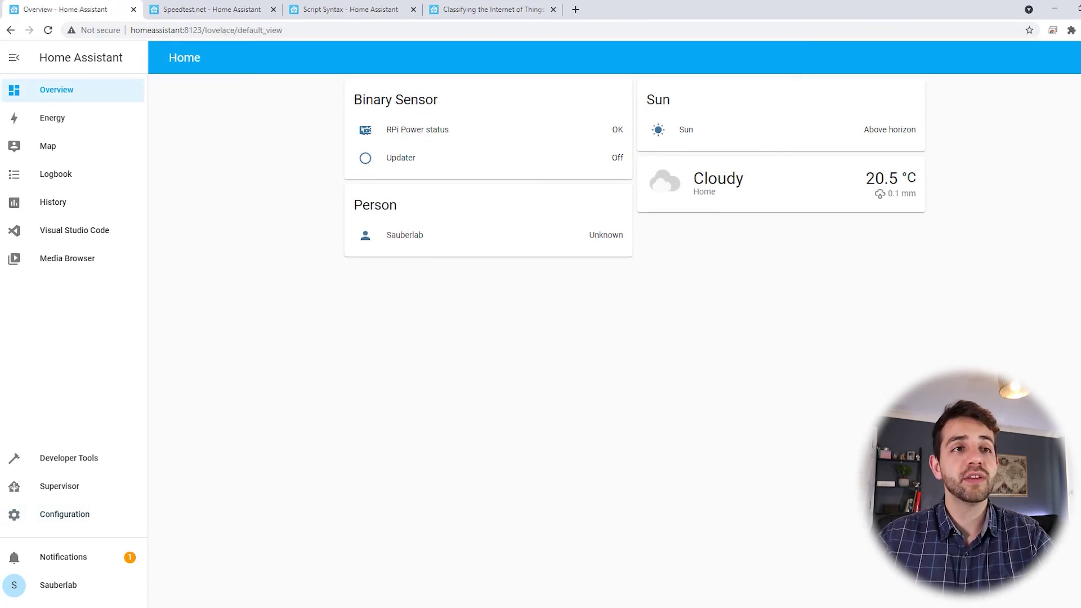
Put the Home dashboard in edit mode and start a Glance card with the SpeedTest ping, download and upload sensors
left_click(1069, 58)
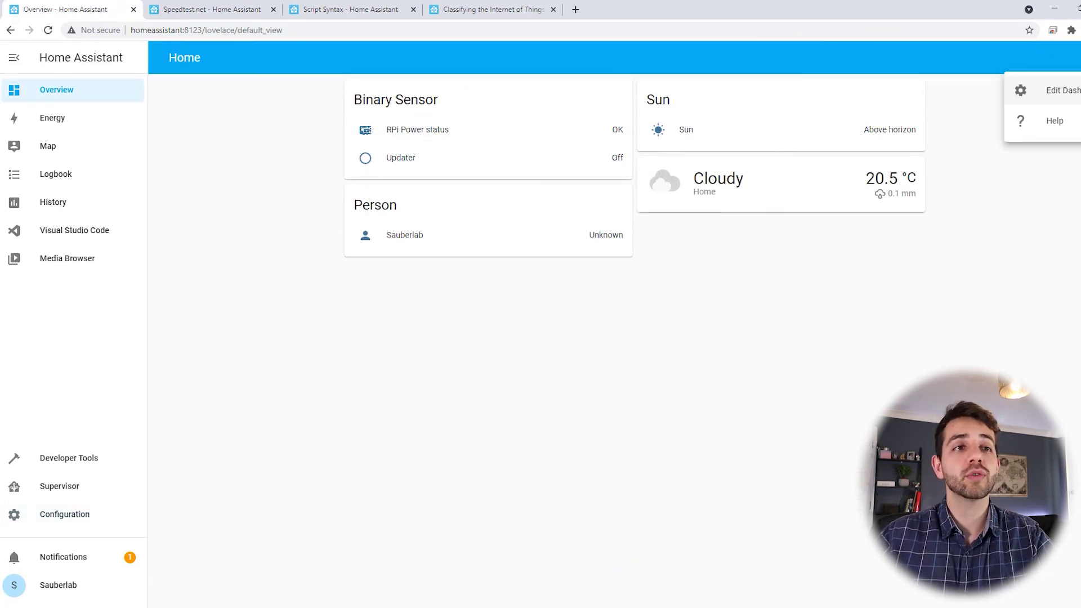
left_click(1055, 89)
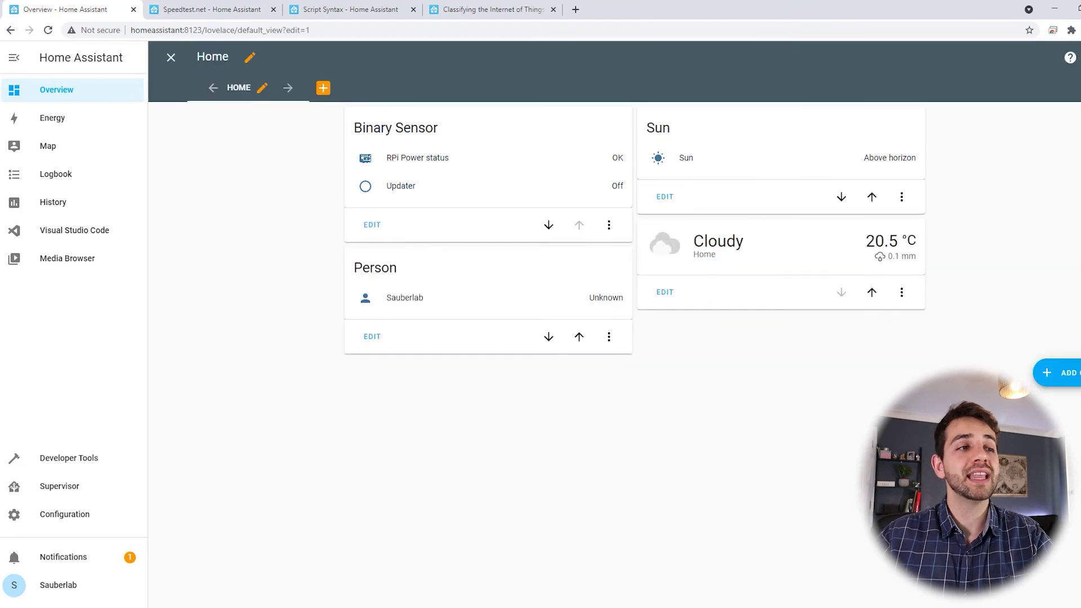
left_click(1061, 379)
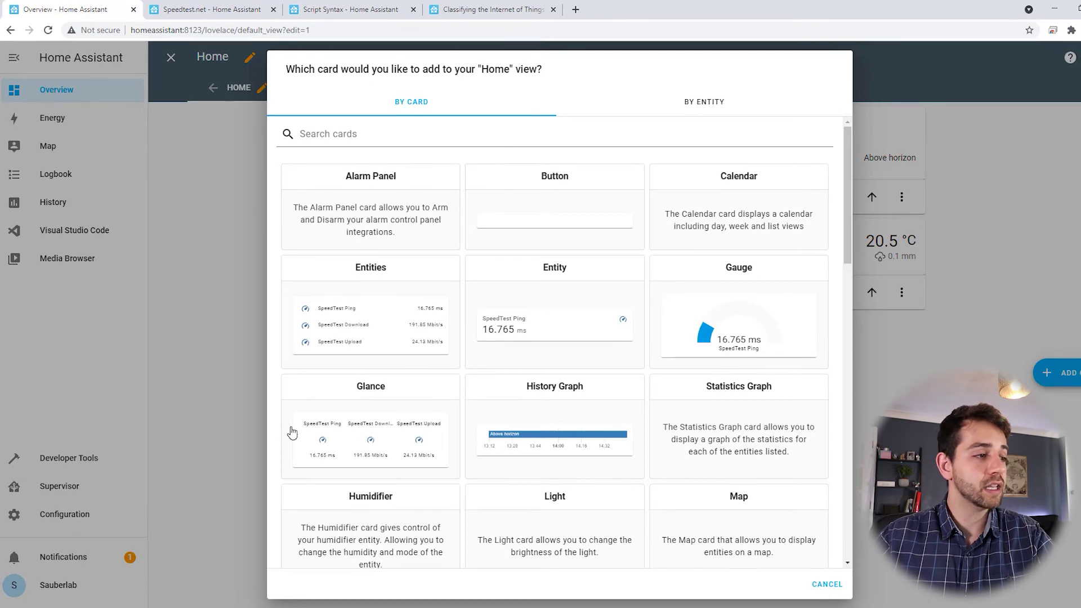
left_click(375, 454)
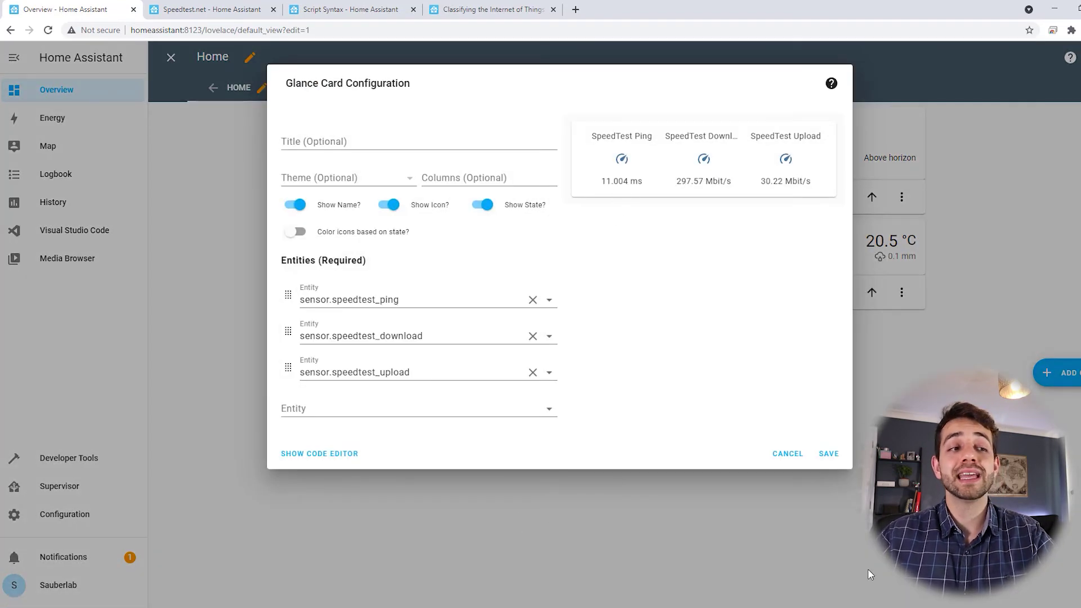
Save the SpeedTest Glance card to the Home dashboard and view the SpeedTest Ping history graph
left_click(828, 453)
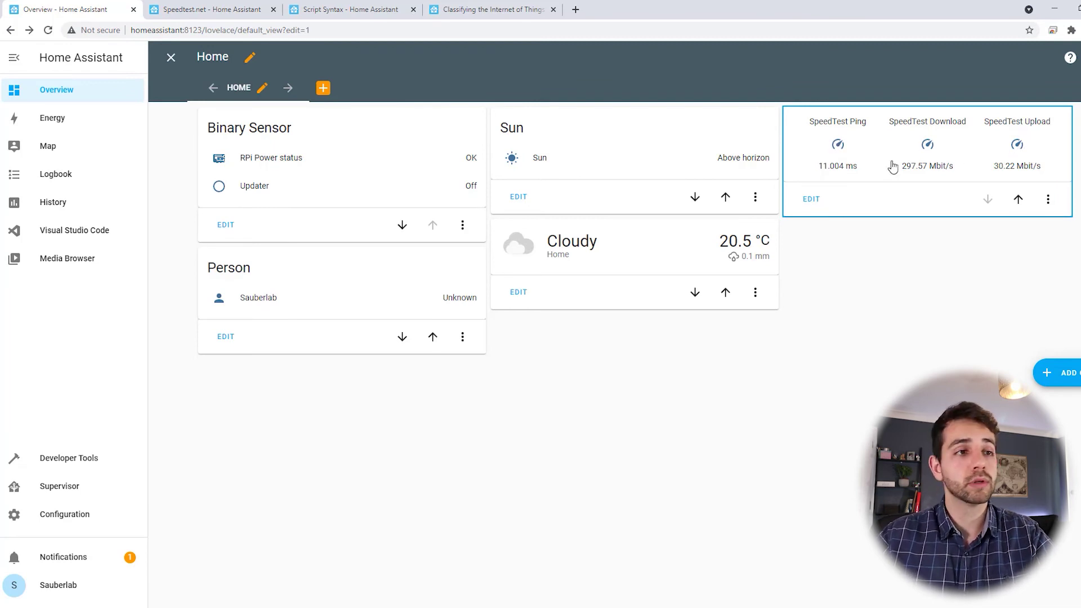
left_click(841, 169)
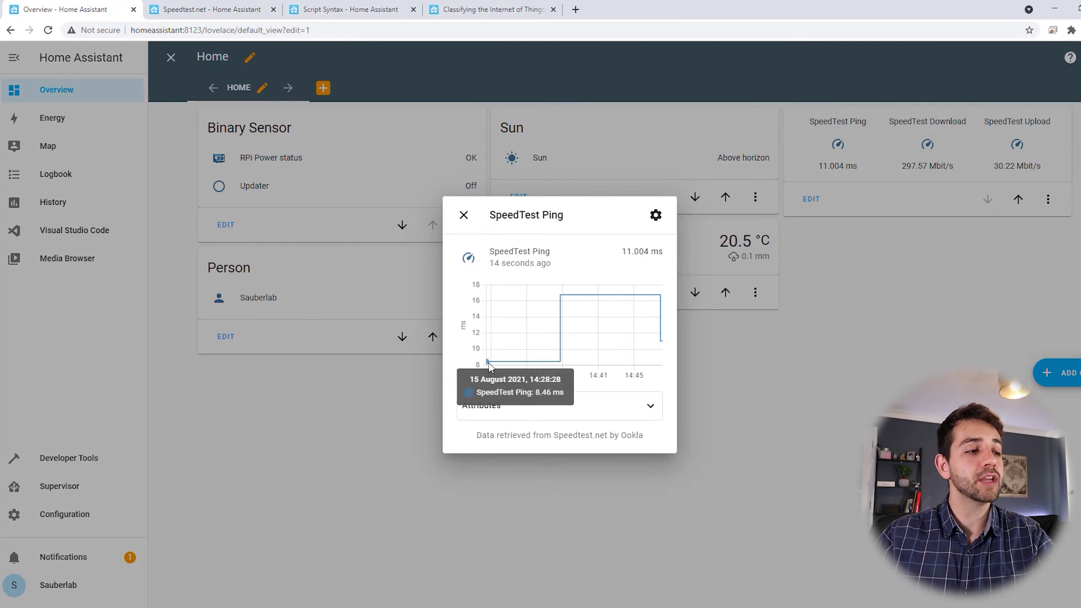
mouse_move(487, 364)
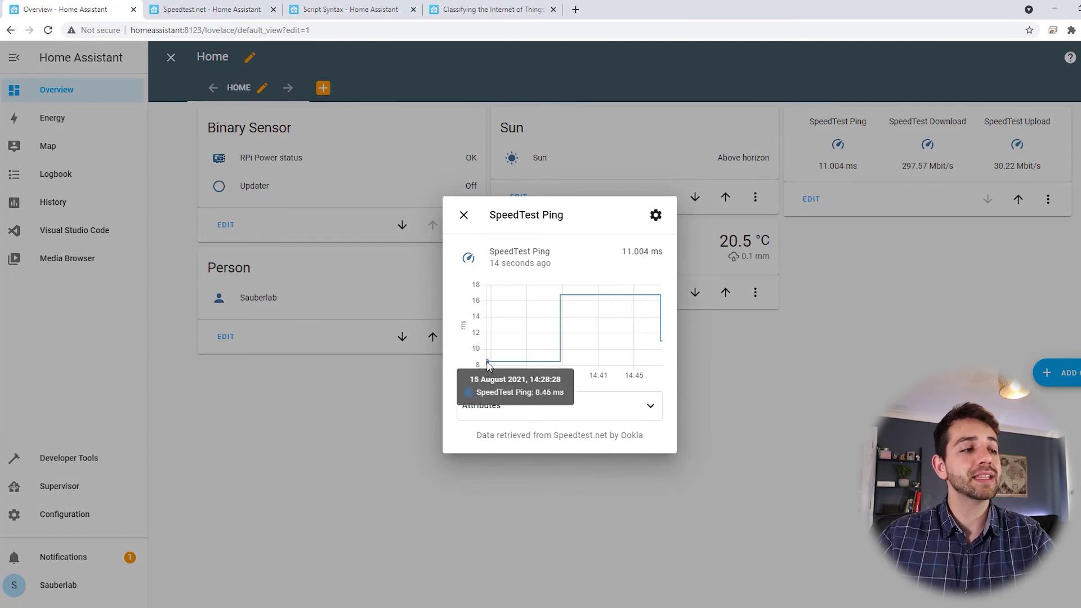